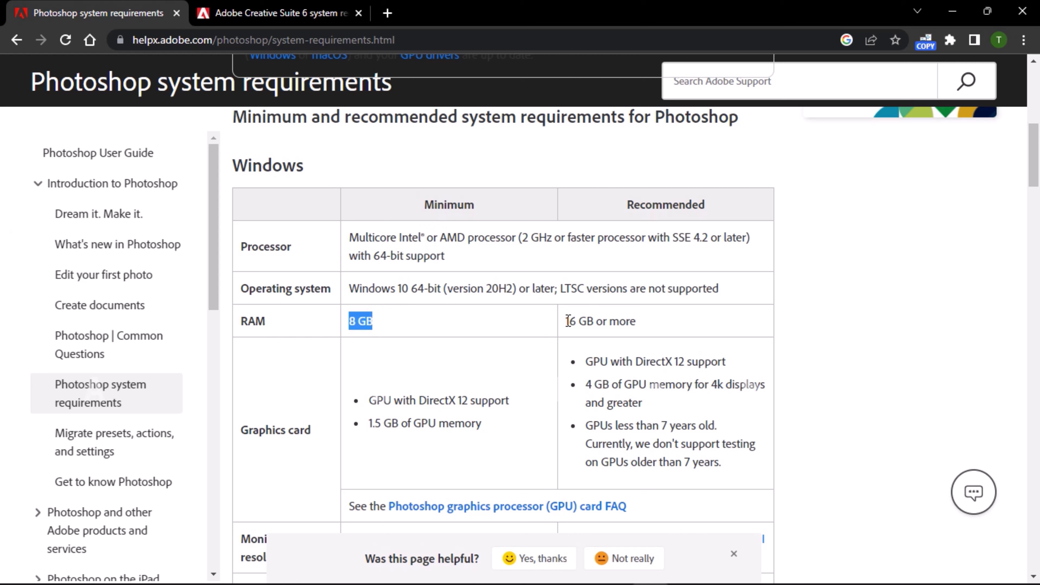
# Examine the RAM and graphics card requirements for Photoshop on Windows, comparing the minimum and recommended specifications.
pyautogui.moveTo(568, 321); pyautogui.dragTo(636, 327)
pyautogui.click(566, 332)
pyautogui.moveTo(369, 430); pyautogui.dragTo(410, 438)
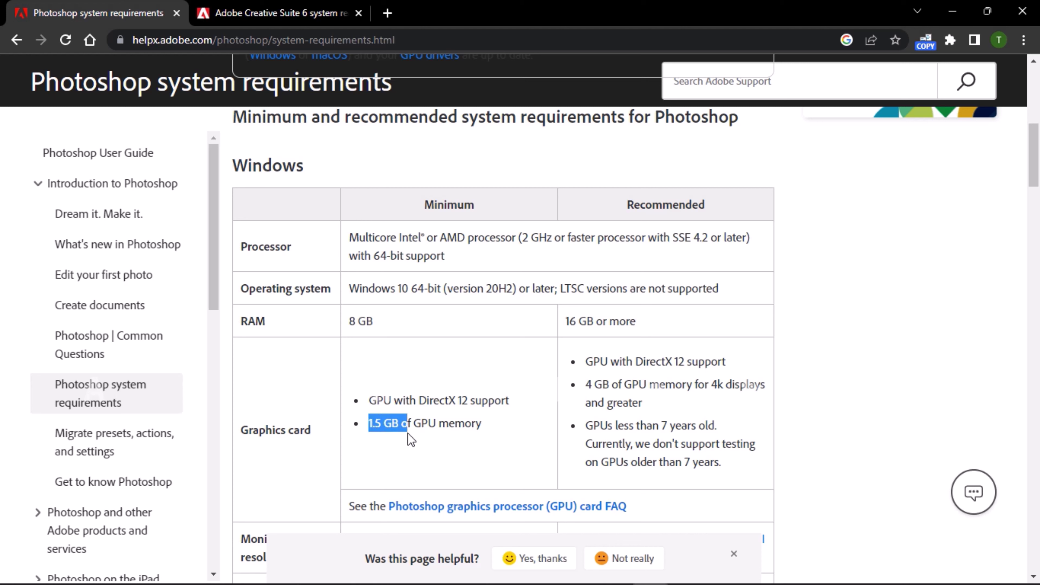
pyautogui.moveTo(480, 442); pyautogui.dragTo(479, 441)
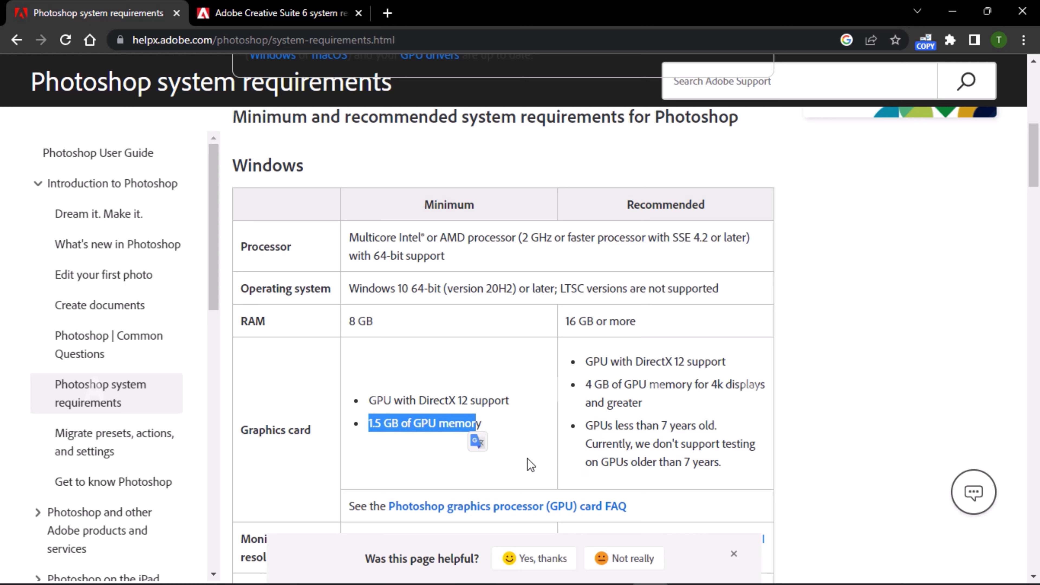
pyautogui.click(600, 443)
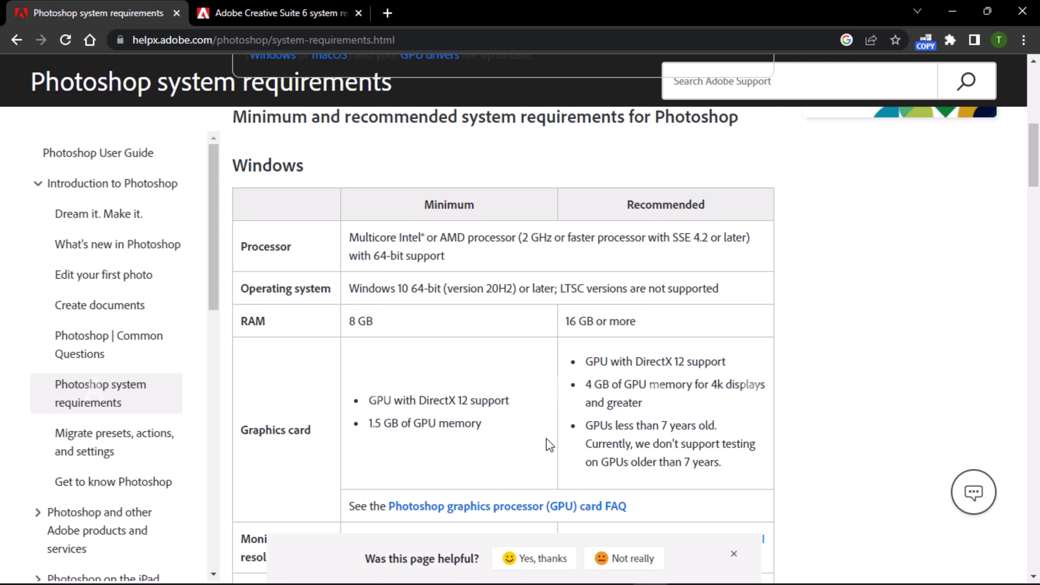
pyautogui.scroll(-5, 541, 409)
pyautogui.scroll(4, 541, 395)
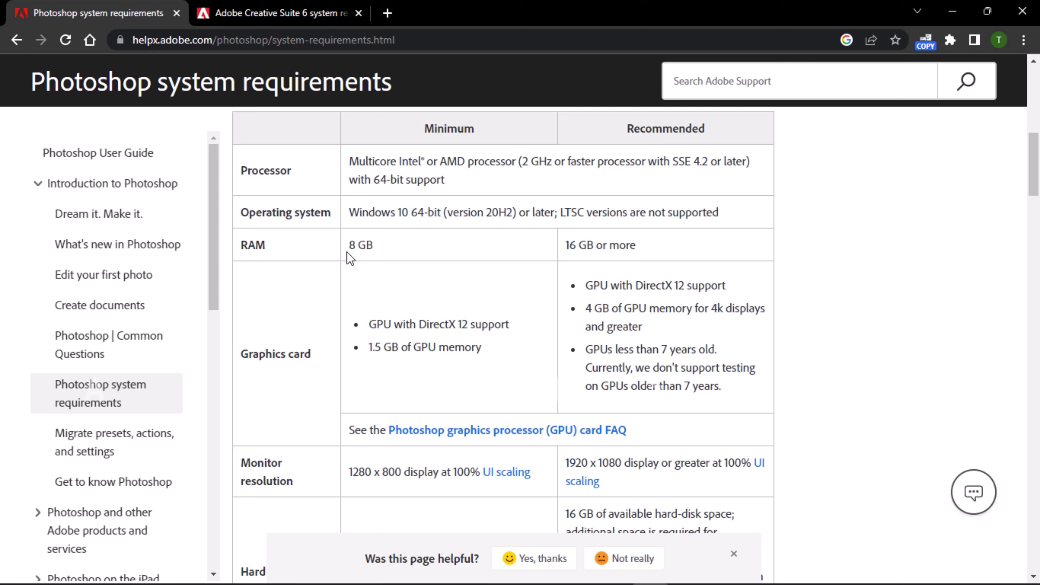
pyautogui.moveTo(351, 247); pyautogui.dragTo(376, 251)
pyautogui.click(392, 278)
# Minimize the browser and open the Adobe Photoshop CS6 Extended 13.0.1.3 folder on the desktop.
pyautogui.click(952, 12)
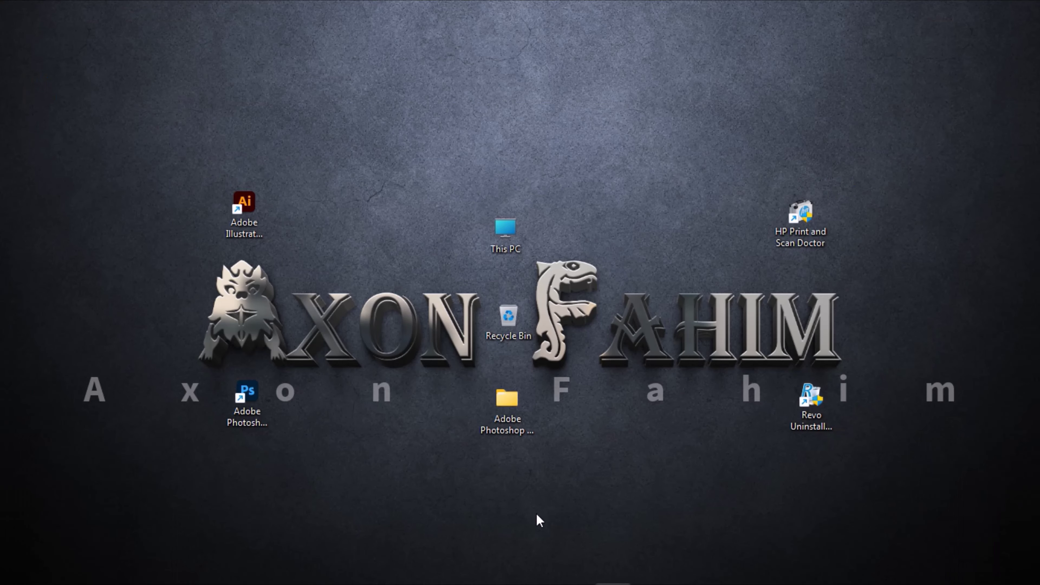
pyautogui.click(512, 422)
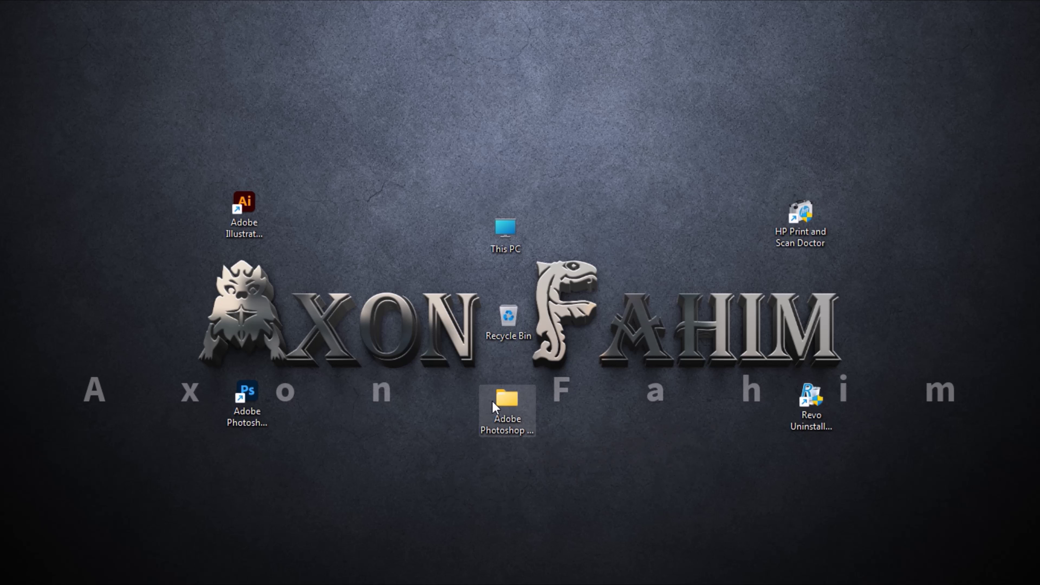
pyautogui.doubleClick(504, 403)
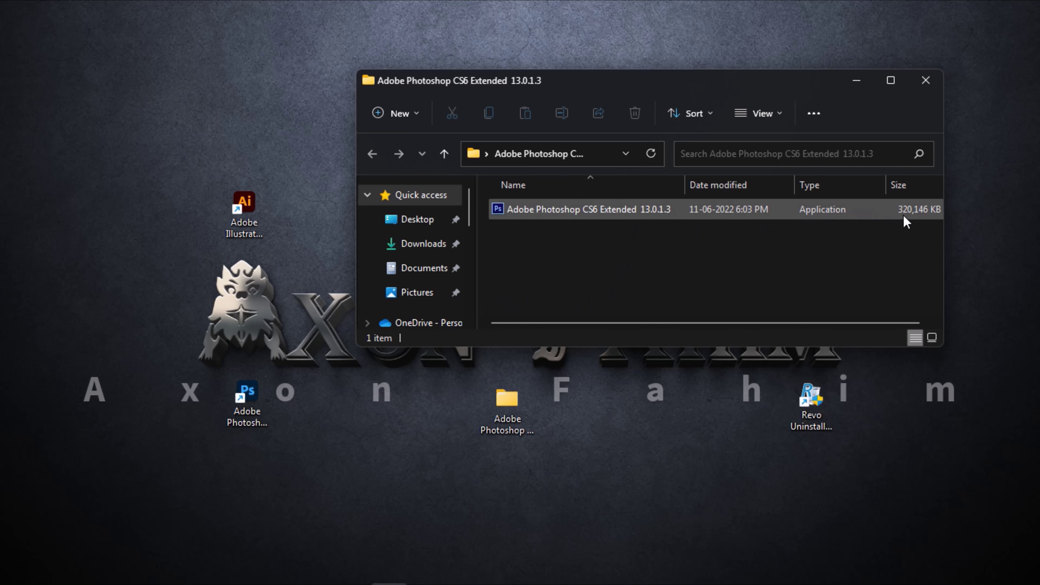
pyautogui.click(248, 434)
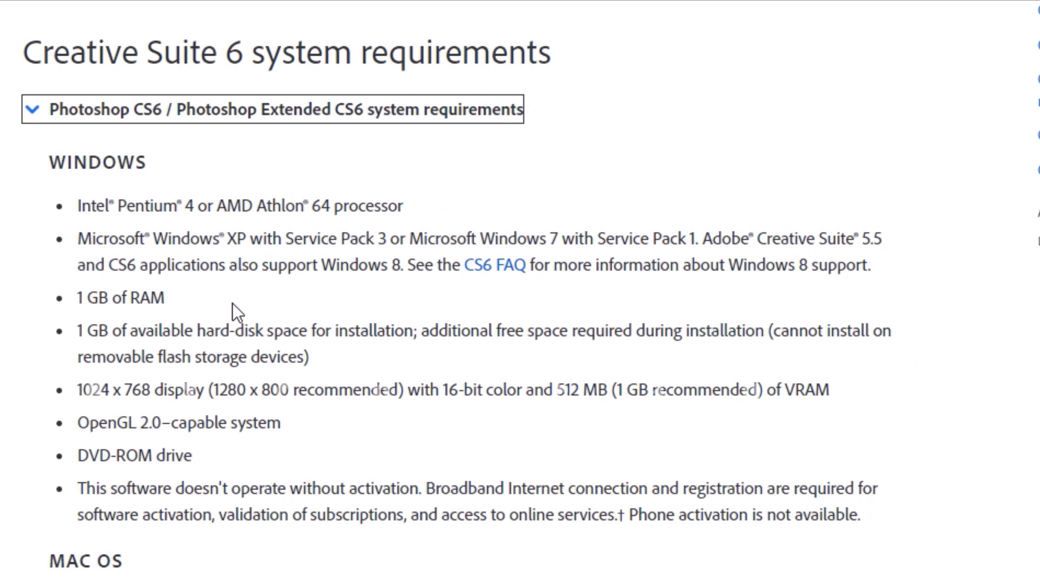
# Examine the Photoshop CS6 Windows requirements for RAM, the Windows service pack and video memory.
pyautogui.moveTo(65, 298); pyautogui.dragTo(174, 304)
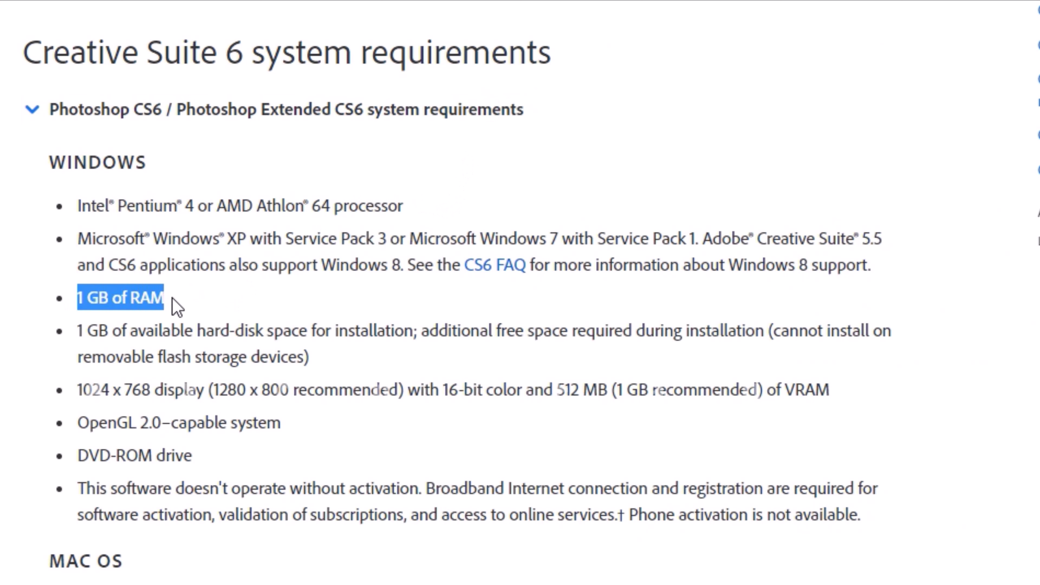
pyautogui.scroll(-2, 266, 303)
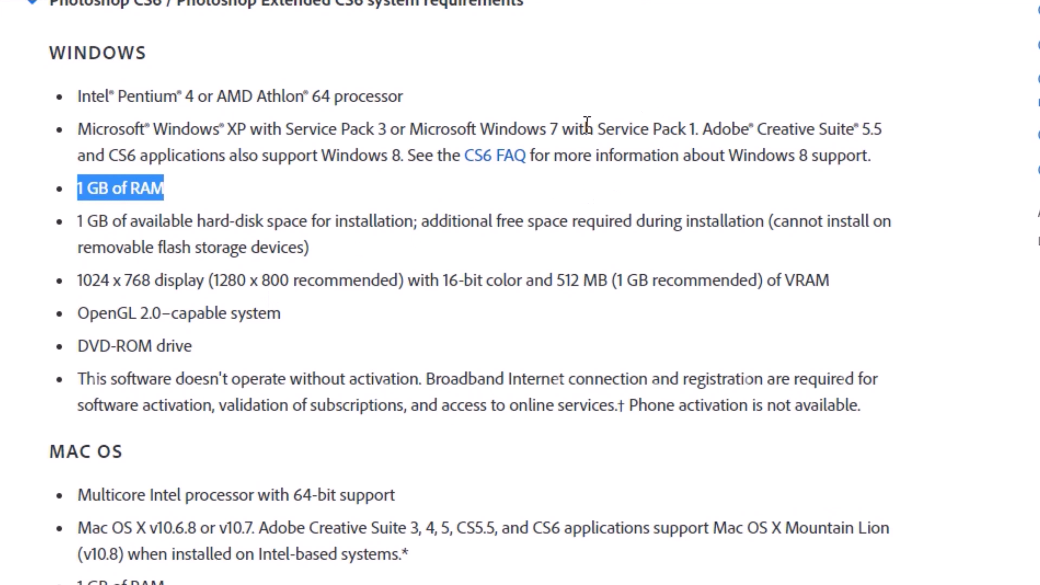
pyautogui.moveTo(695, 130); pyautogui.dragTo(598, 135)
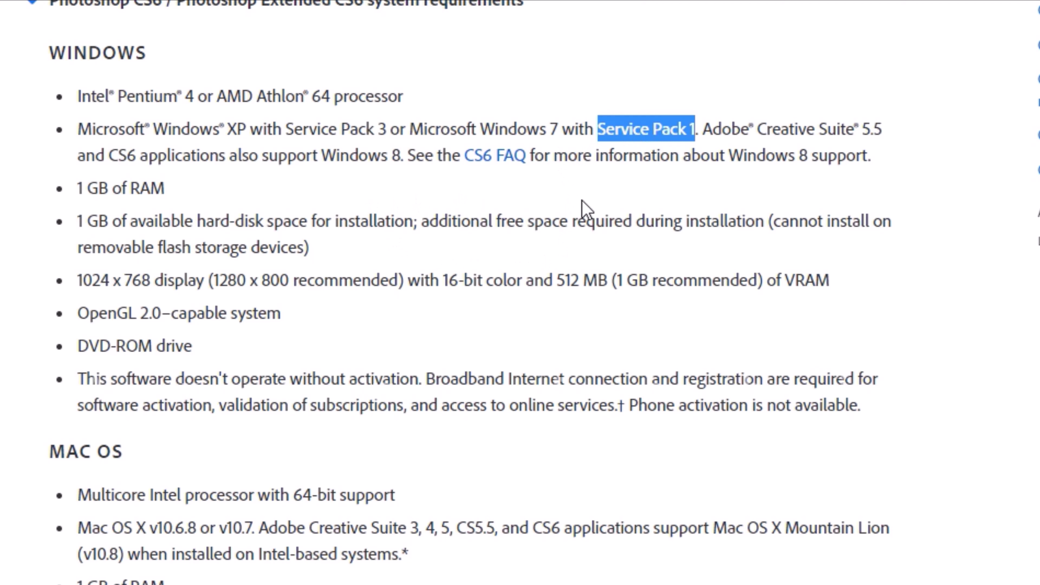
pyautogui.moveTo(78, 188); pyautogui.dragTo(172, 214)
pyautogui.click(347, 313)
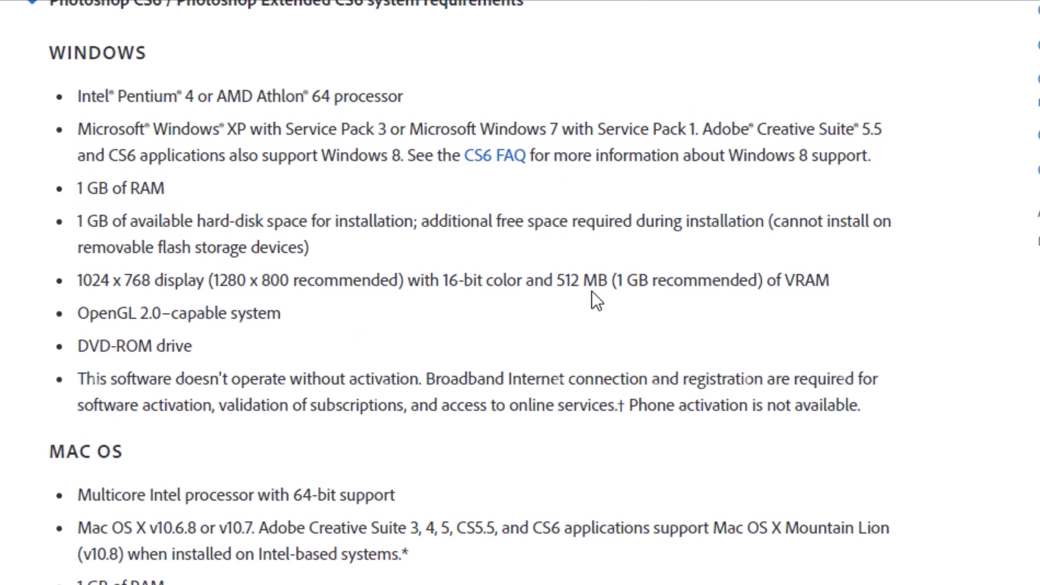
pyautogui.moveTo(553, 280); pyautogui.dragTo(611, 280)
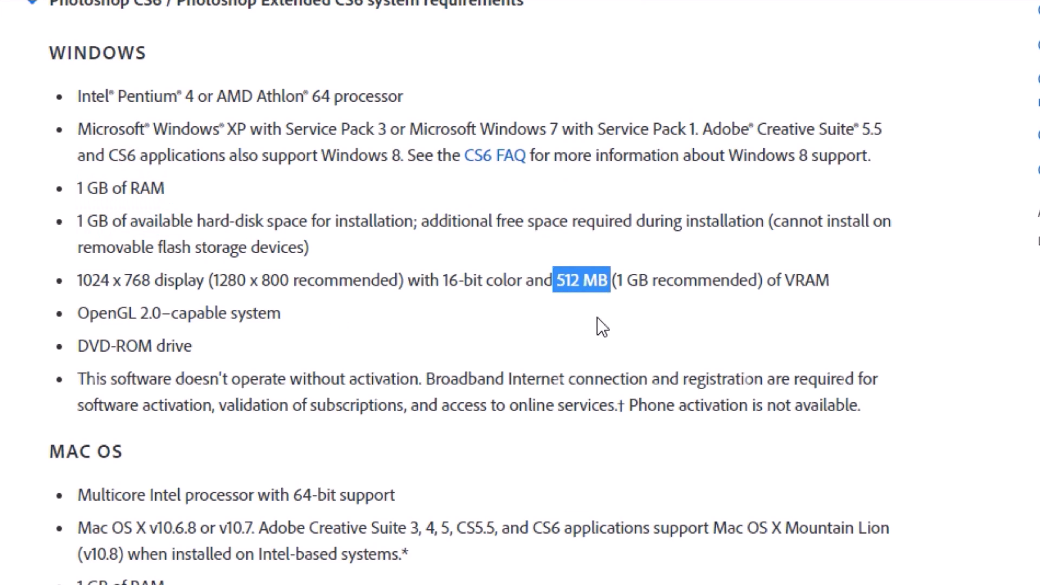
pyautogui.click(611, 315)
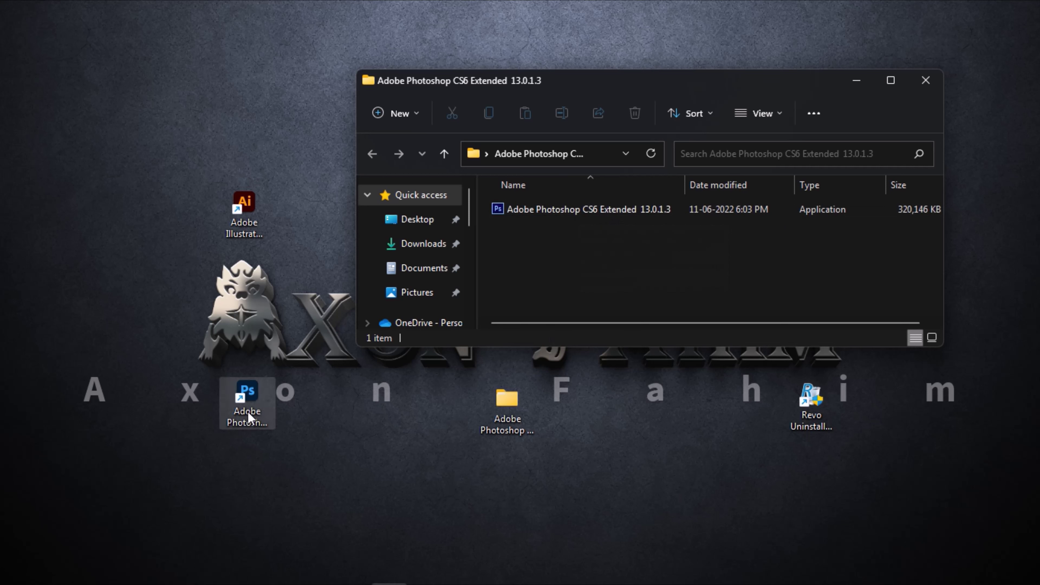
# Run the Adobe Photoshop CS6 Extended 13.0.1.3 installer and install it to C:\Program Files (x86)\Photoshop CS6.
pyautogui.click(632, 212)
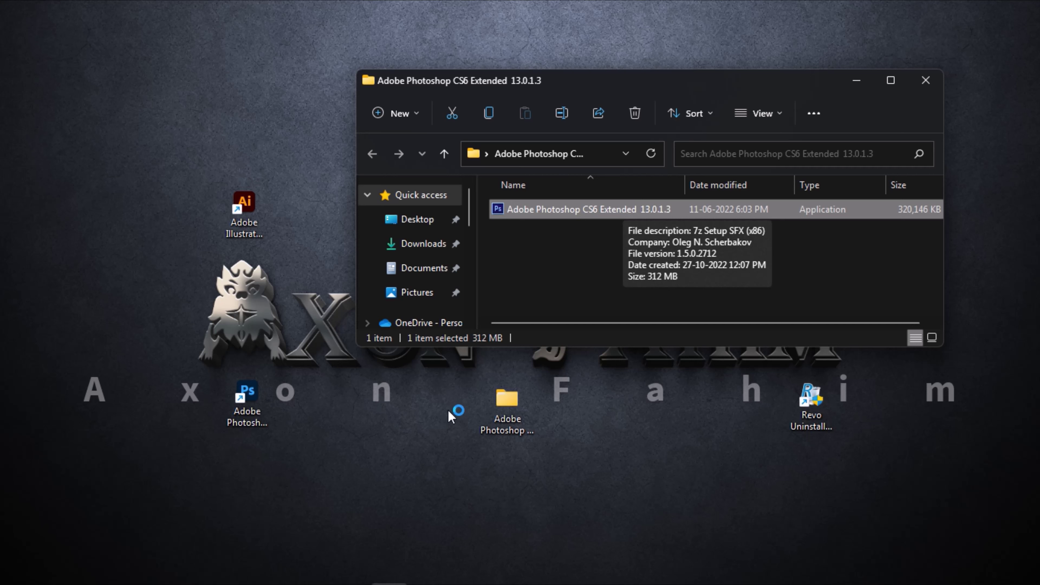
pyautogui.click(449, 401)
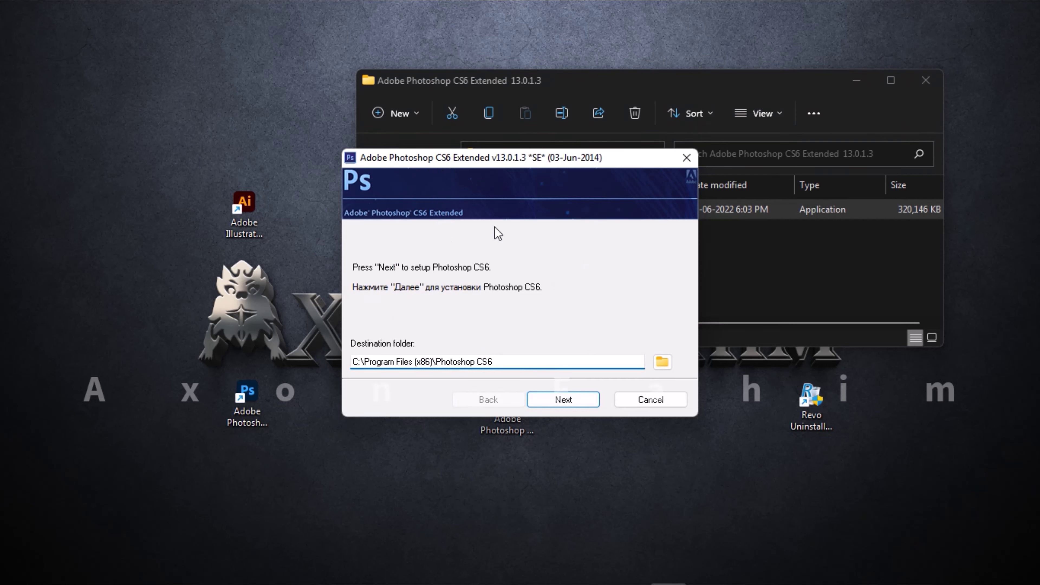
pyautogui.press('Return')
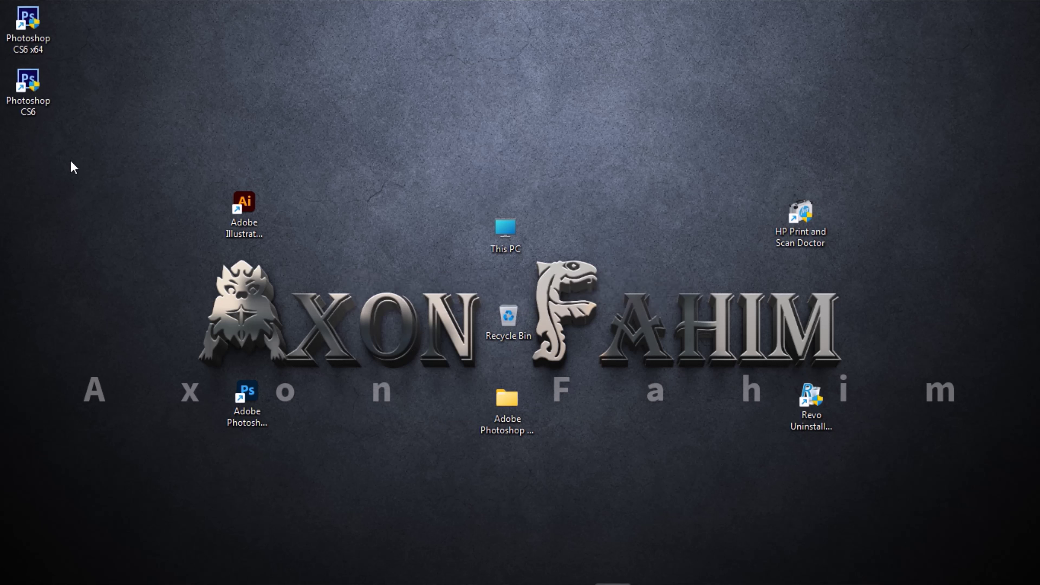
# Move the Photoshop CS6 x64 and Photoshop CS6 shortcuts together from the desktop corner to the area above This PC.
pyautogui.moveTo(82, 143); pyautogui.dragTo(1, 1)
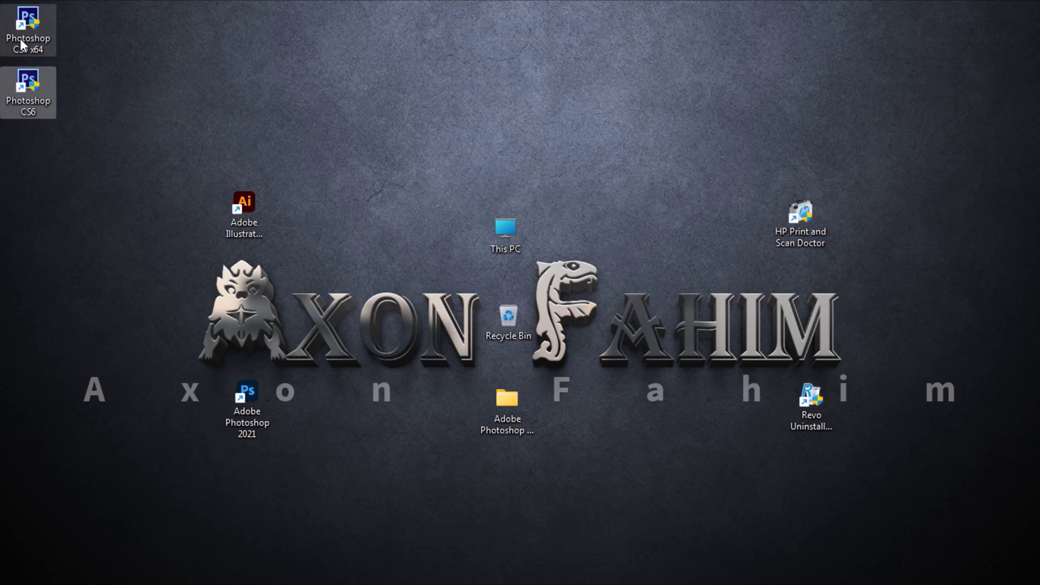
pyautogui.moveTo(44, 43); pyautogui.dragTo(343, 77)
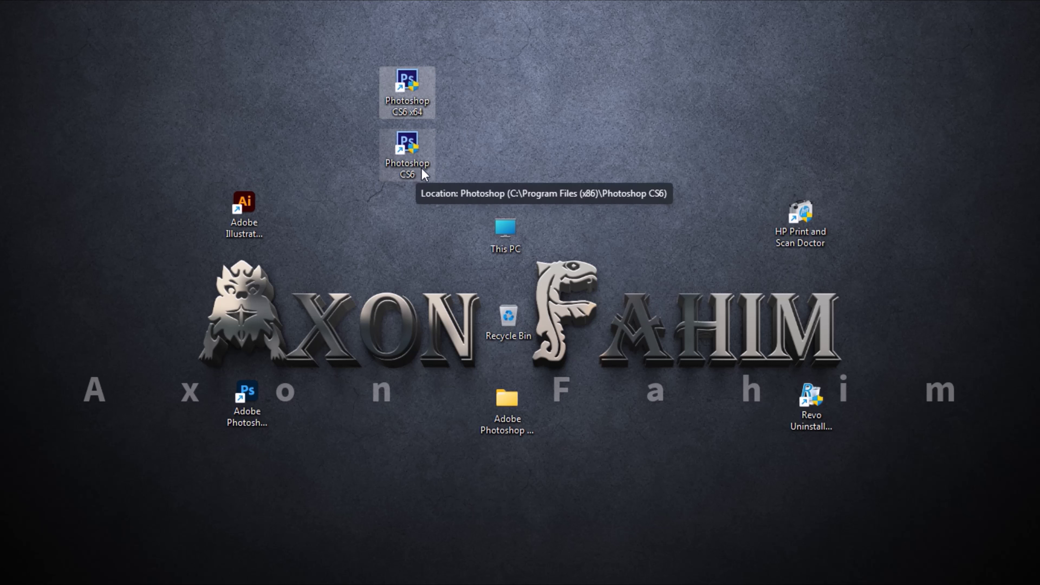
pyautogui.click(256, 412)
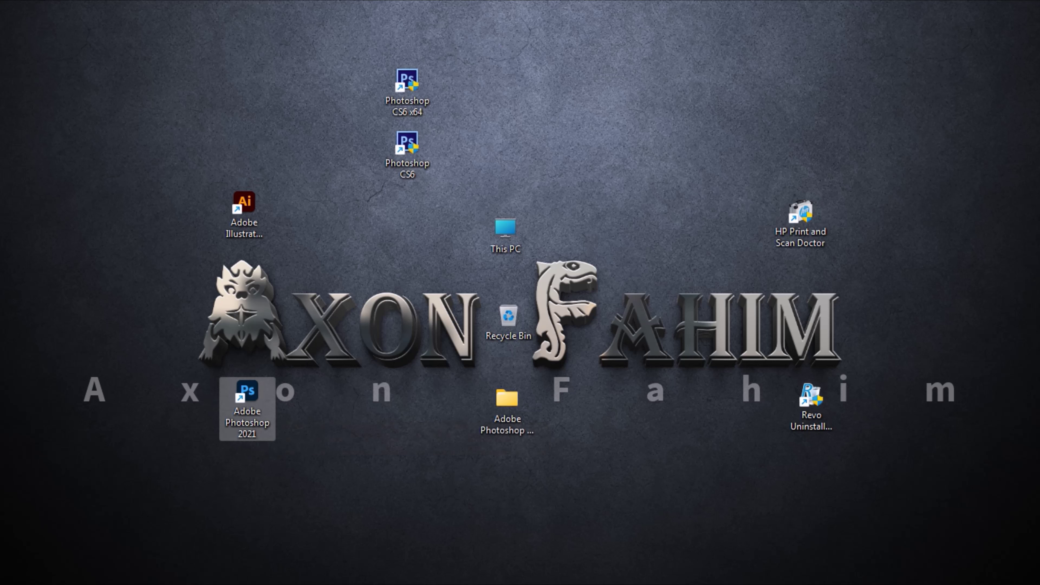
# Look through the list of all installed apps for Photoshop entries, and close the list.
pyautogui.click(17, 569)
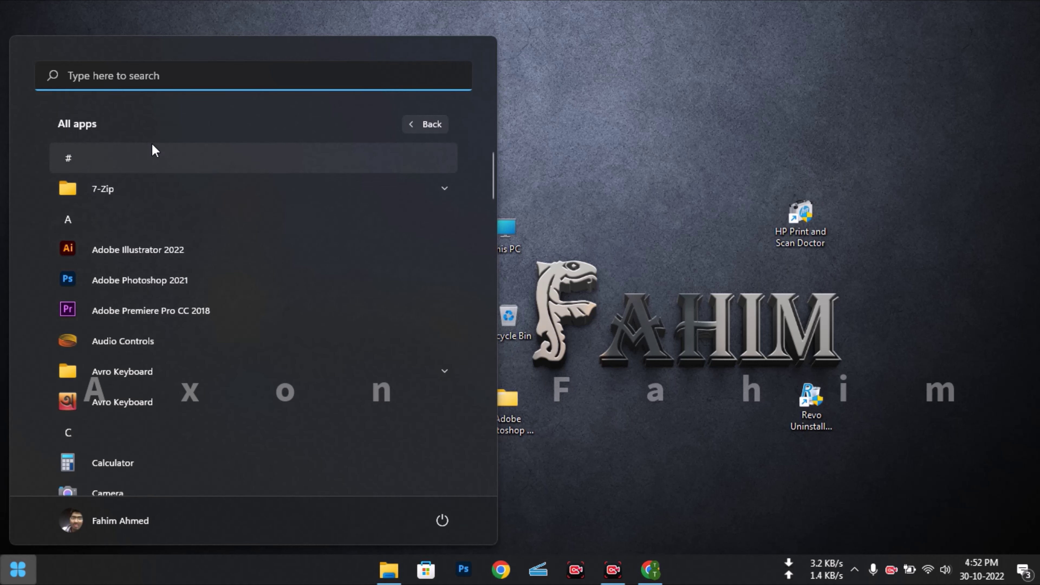
pyautogui.scroll(-5, 153, 285)
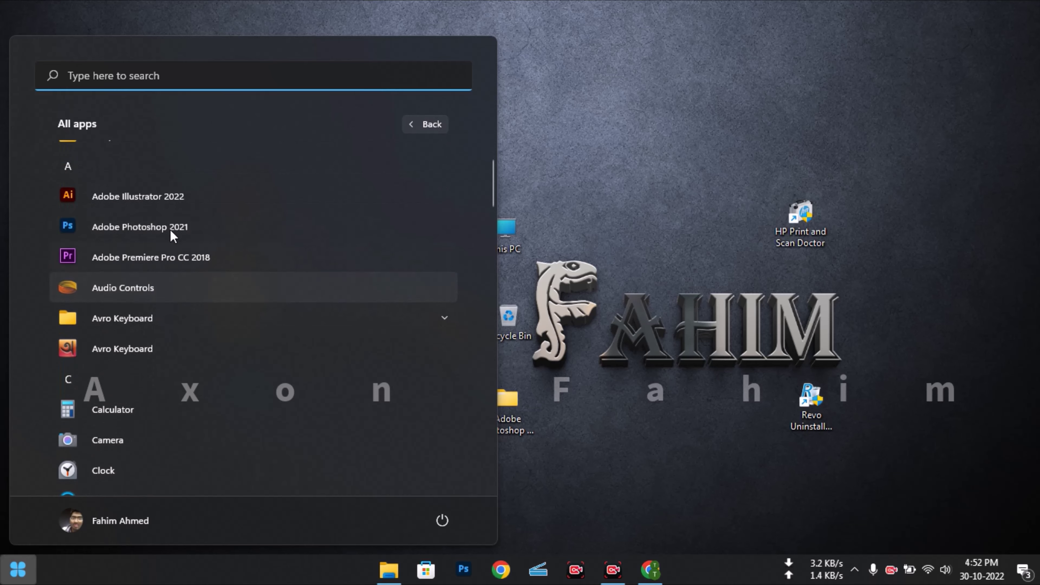
pyautogui.scroll(-10, 193, 239)
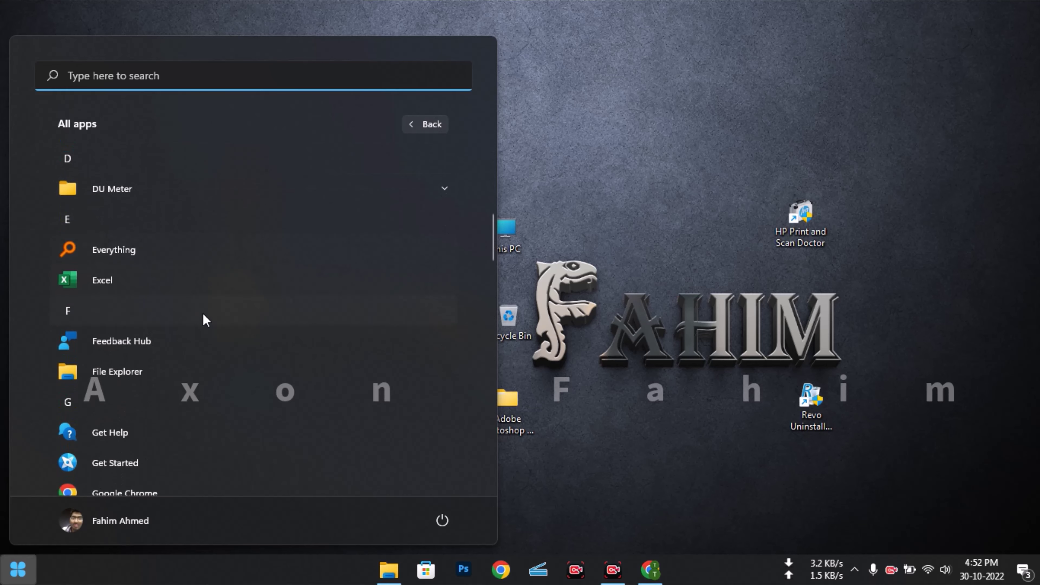
pyautogui.scroll(-10, 198, 336)
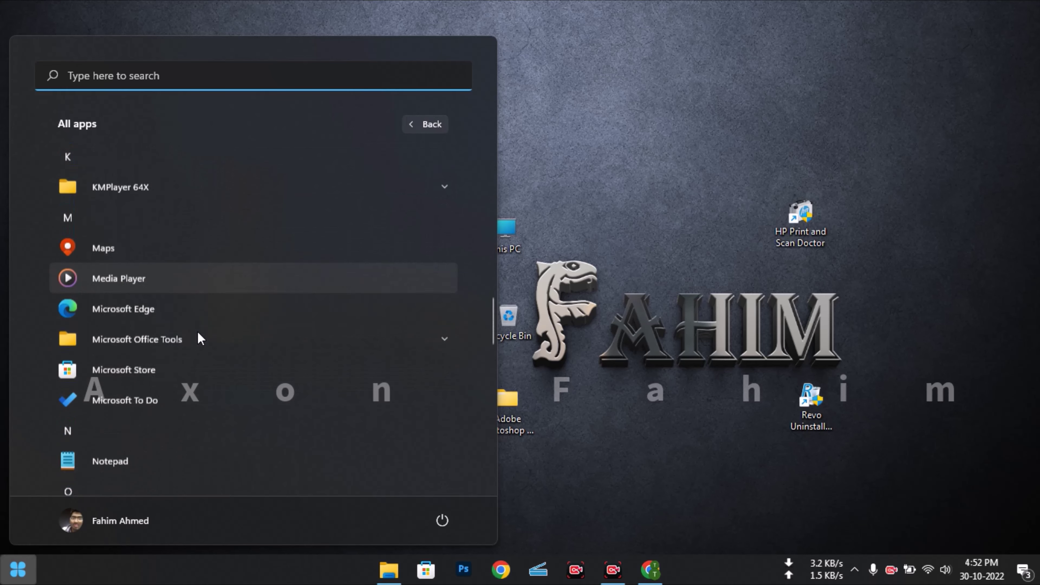
pyautogui.scroll(-3, 198, 326)
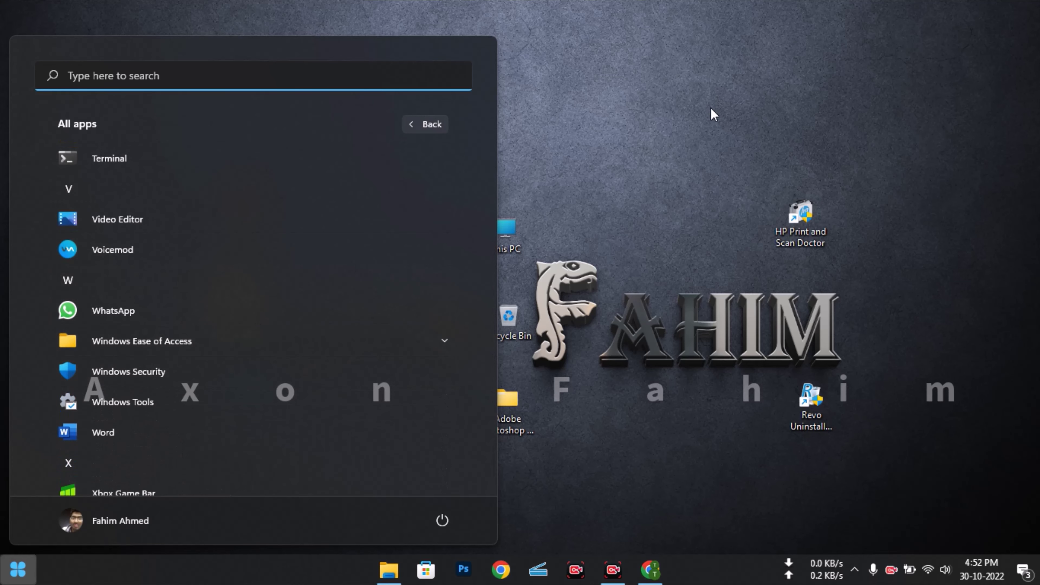
pyautogui.click(638, 146)
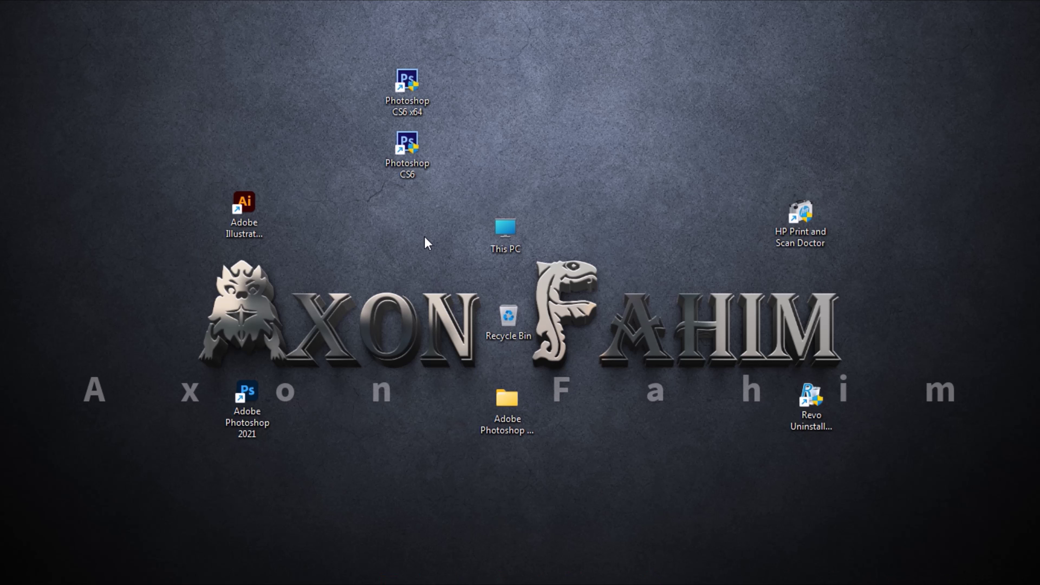
# Arrange the Photoshop CS6 and Photoshop CS6 x64 shortcuts side by side above This PC on the desktop.
pyautogui.click(400, 89)
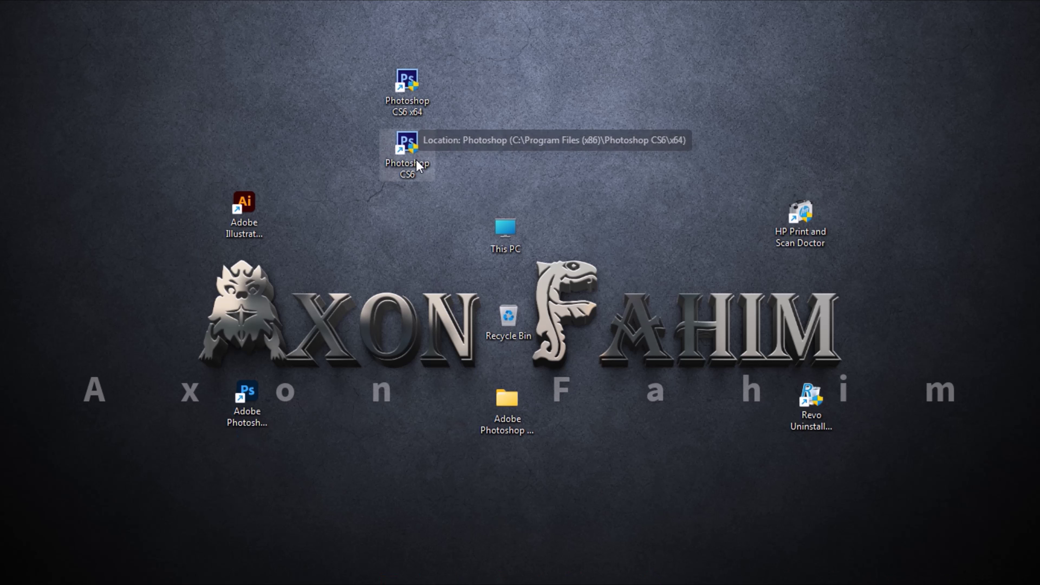
pyautogui.moveTo(418, 113)
pyautogui.moveTo(403, 145); pyautogui.dragTo(273, 103)
pyautogui.moveTo(421, 102); pyautogui.dragTo(533, 146)
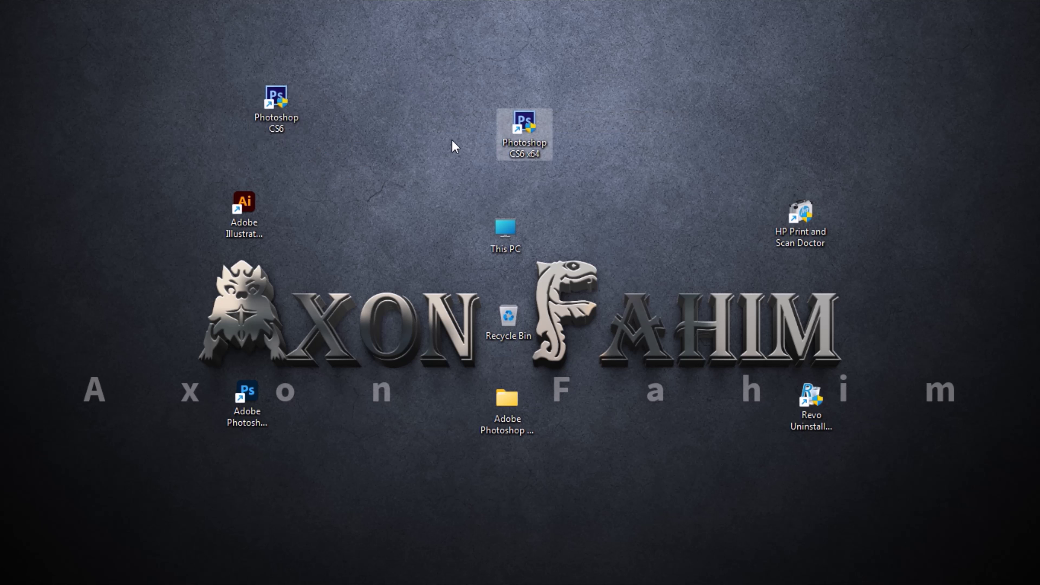
pyautogui.moveTo(271, 107); pyautogui.dragTo(421, 132)
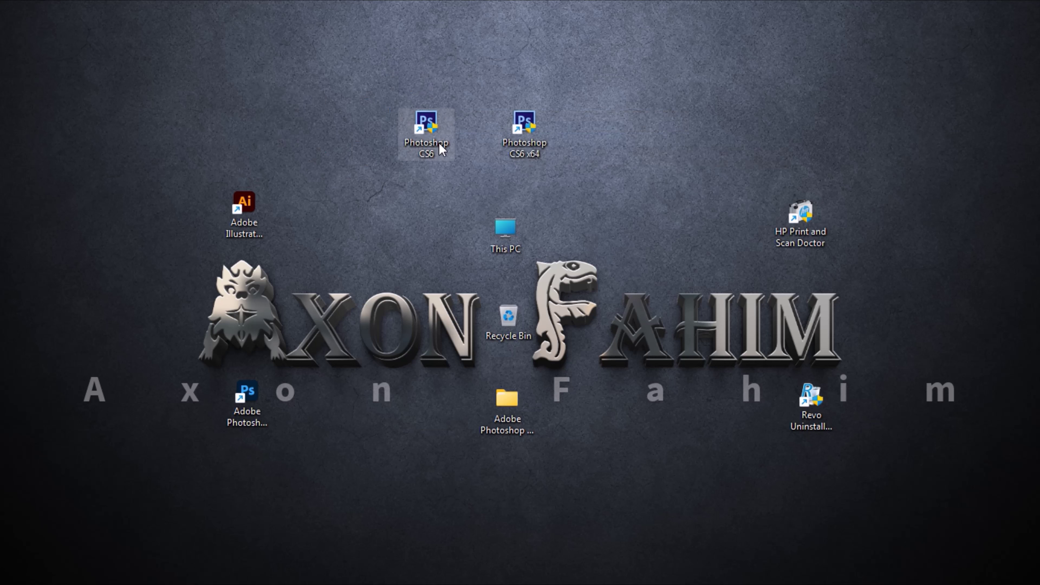
pyautogui.click(535, 148)
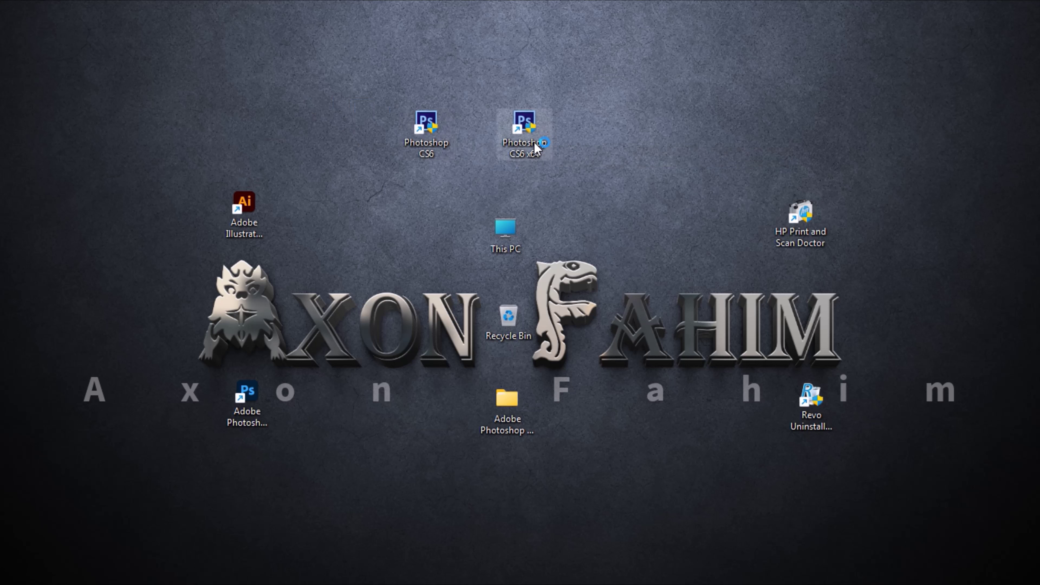
# Open the Photoshop CS6 shortcut's file location, and browse to Program Files (x86) on Local Disk (C:).
pyautogui.rightClick(428, 146)
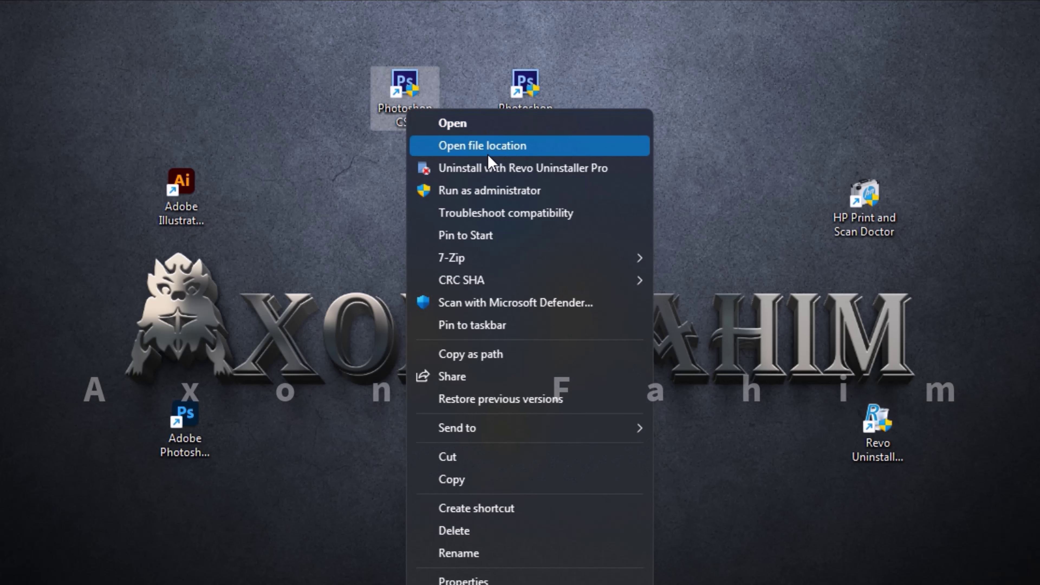
pyautogui.click(488, 147)
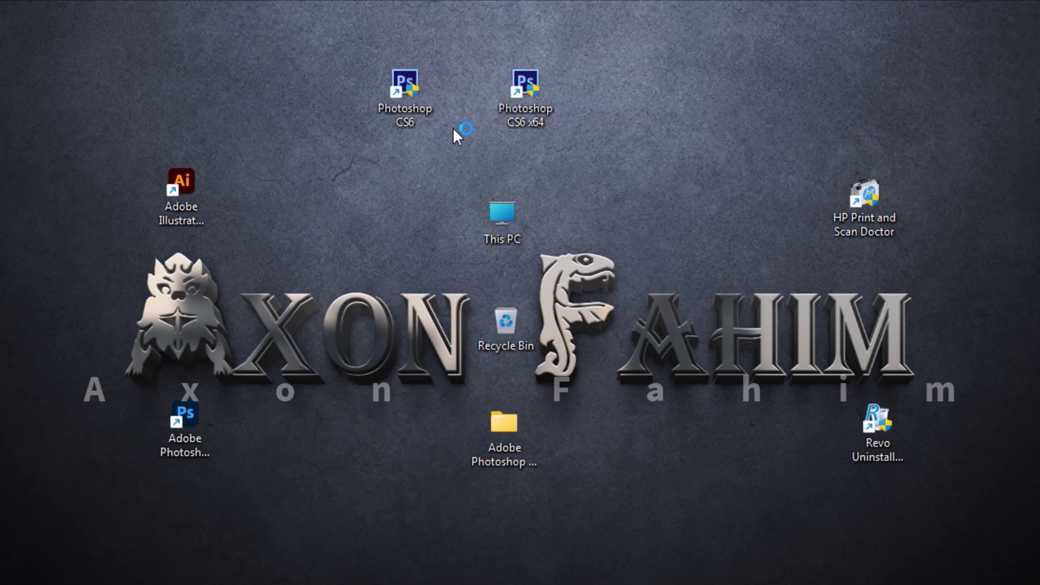
pyautogui.scroll(1, 369, 279)
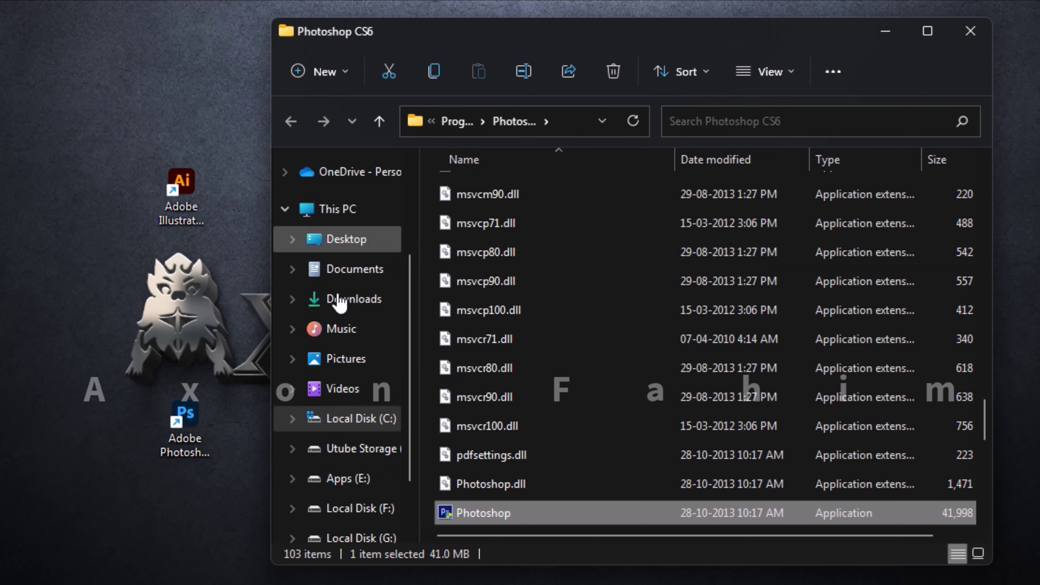
pyautogui.click(360, 418)
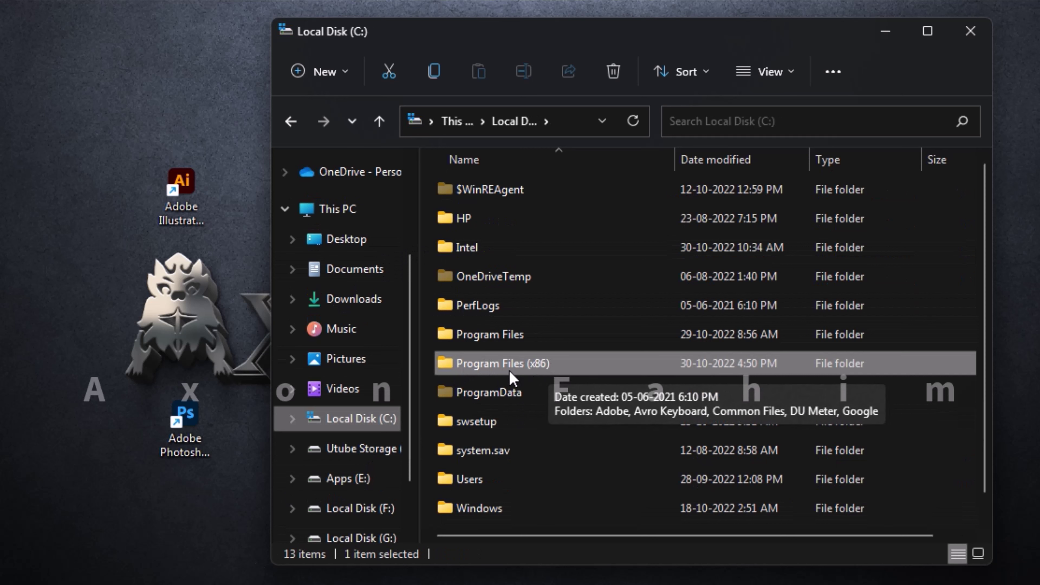
pyautogui.doubleClick(562, 369)
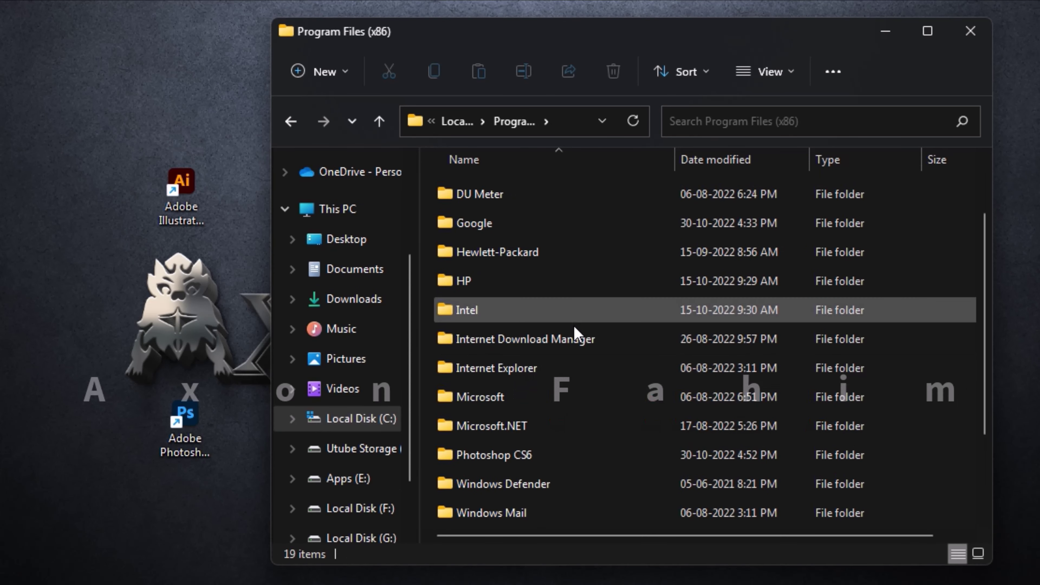
# Open the Photoshop CS6 folder in Program Files (x86) and look through its files for the Photoshop application.
pyautogui.scroll(-1, 564, 488)
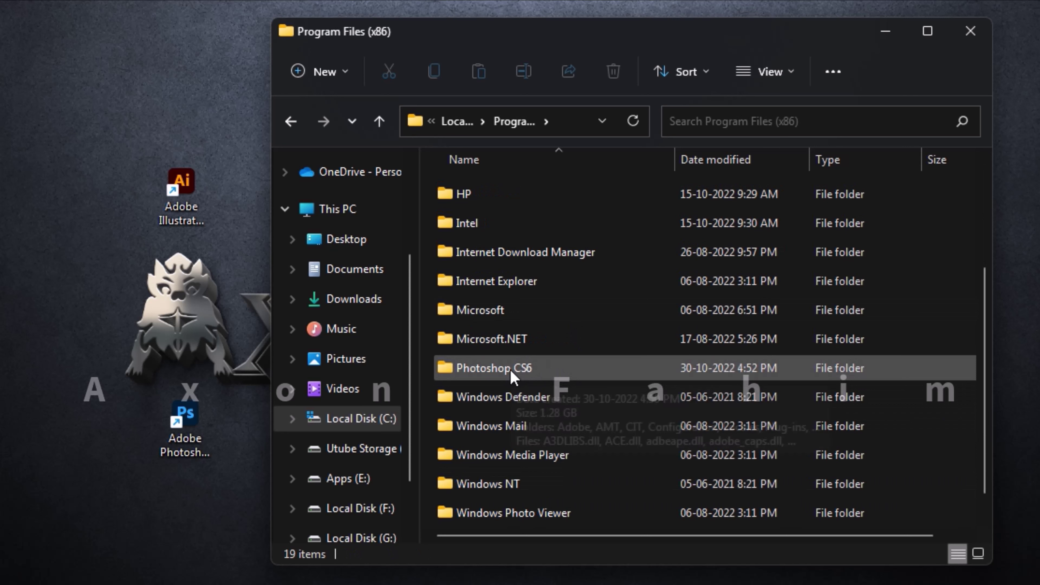
pyautogui.moveTo(518, 375)
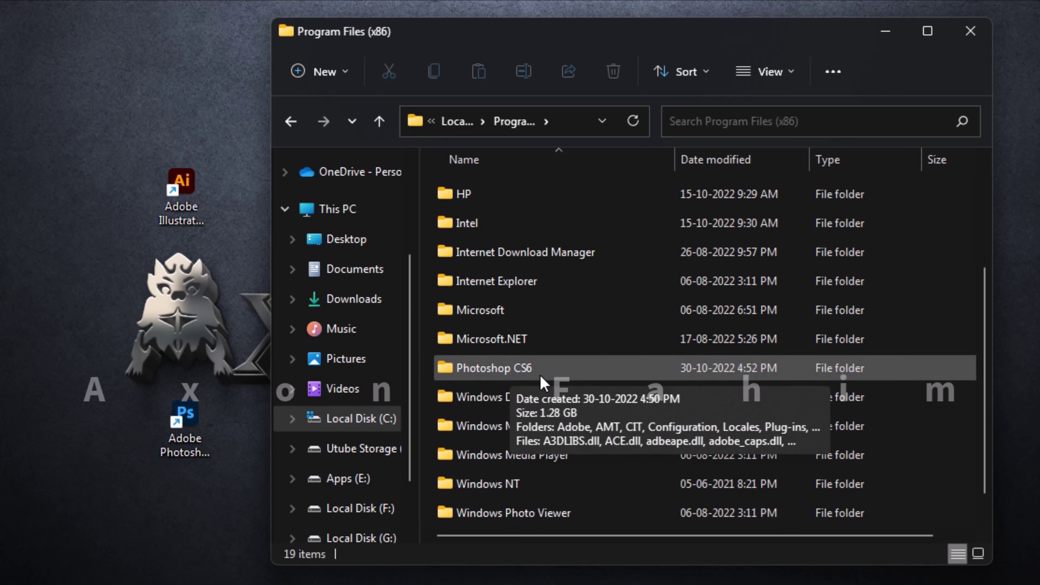
pyautogui.doubleClick(519, 369)
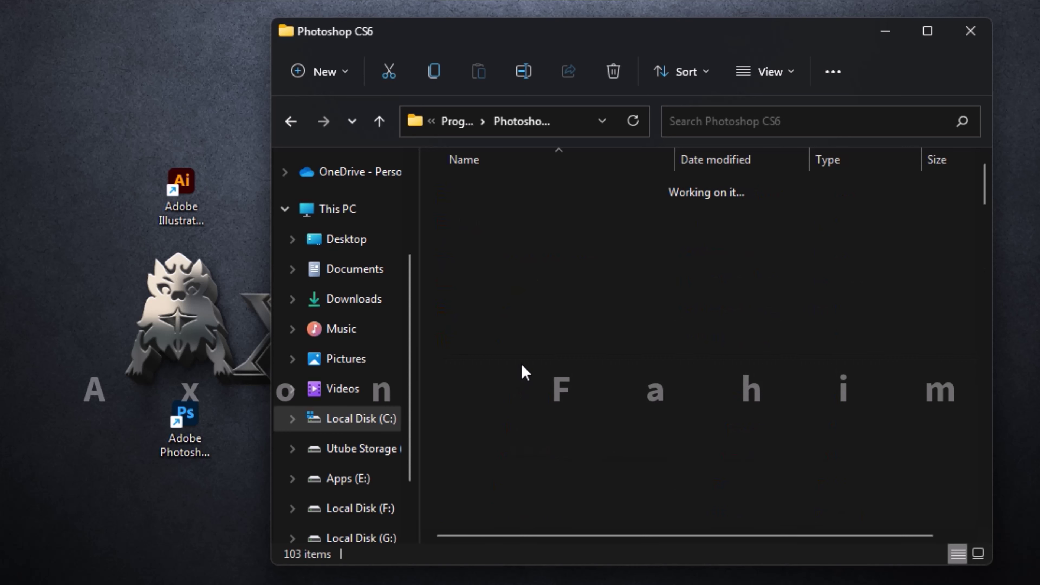
pyautogui.scroll(-2, 662, 310)
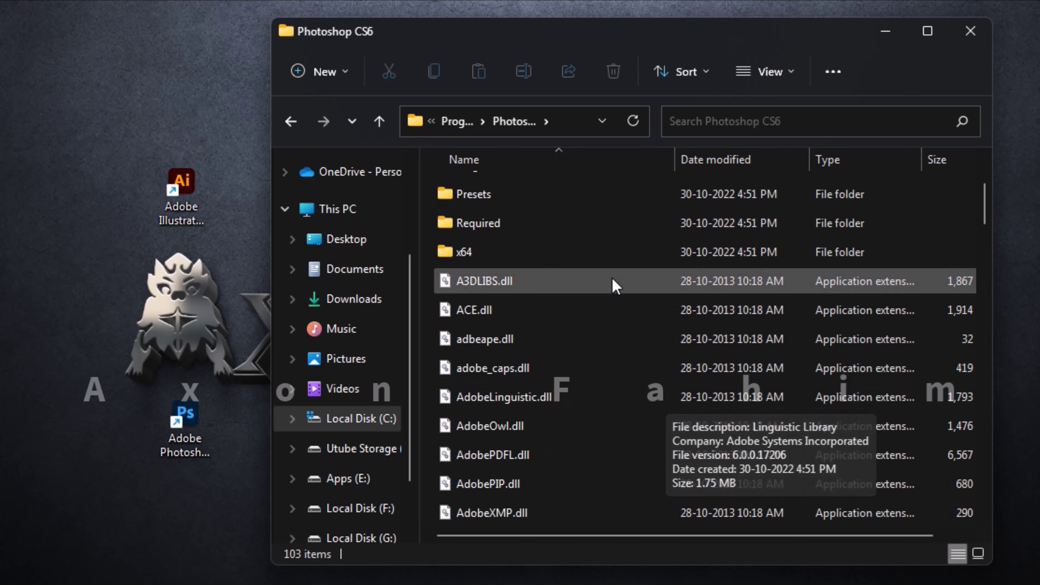
pyautogui.scroll(-9, 601, 277)
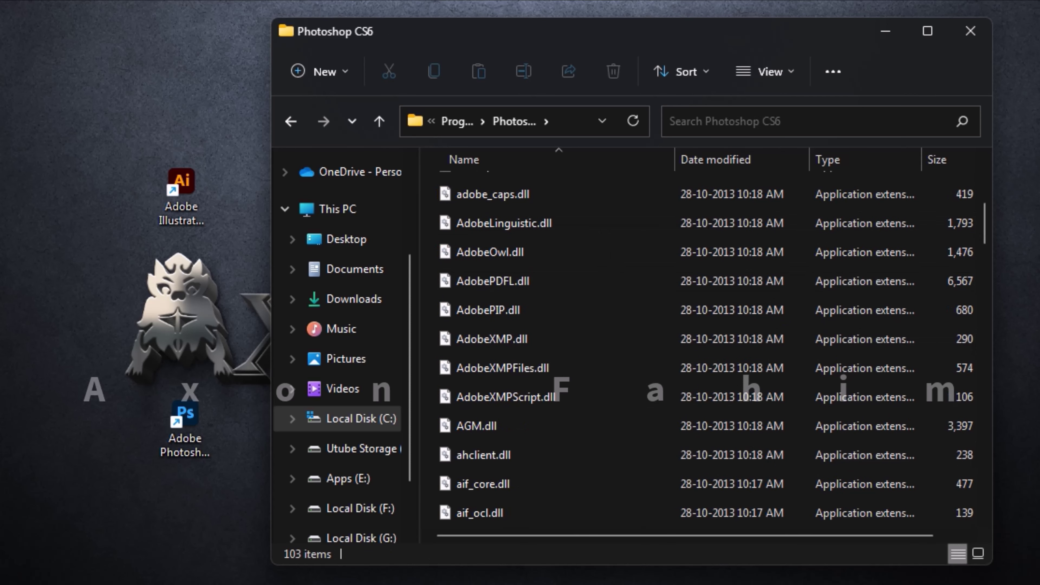
pyautogui.scroll(-11, 620, 465)
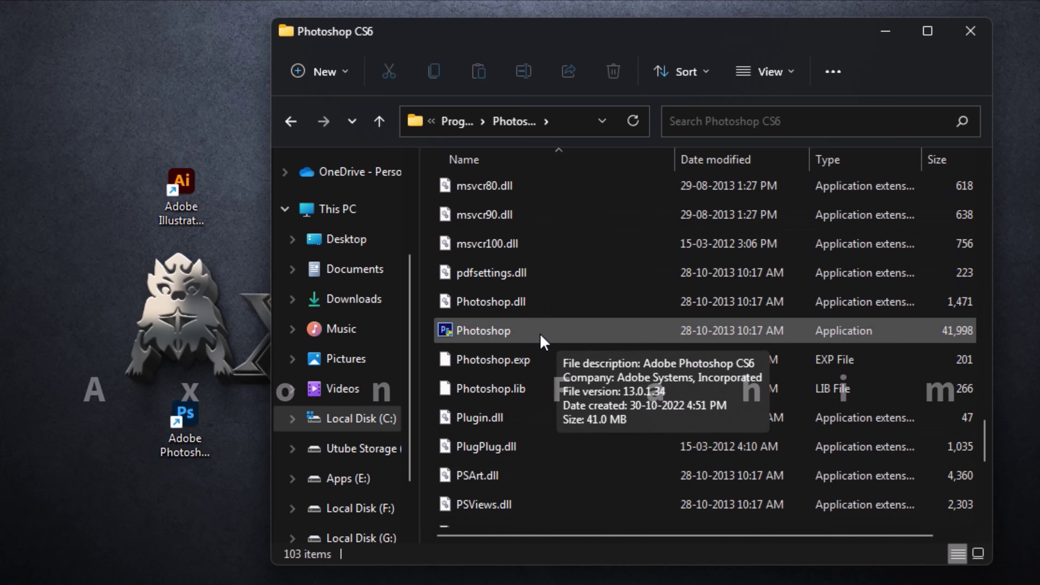
pyautogui.scroll(20, 566, 327)
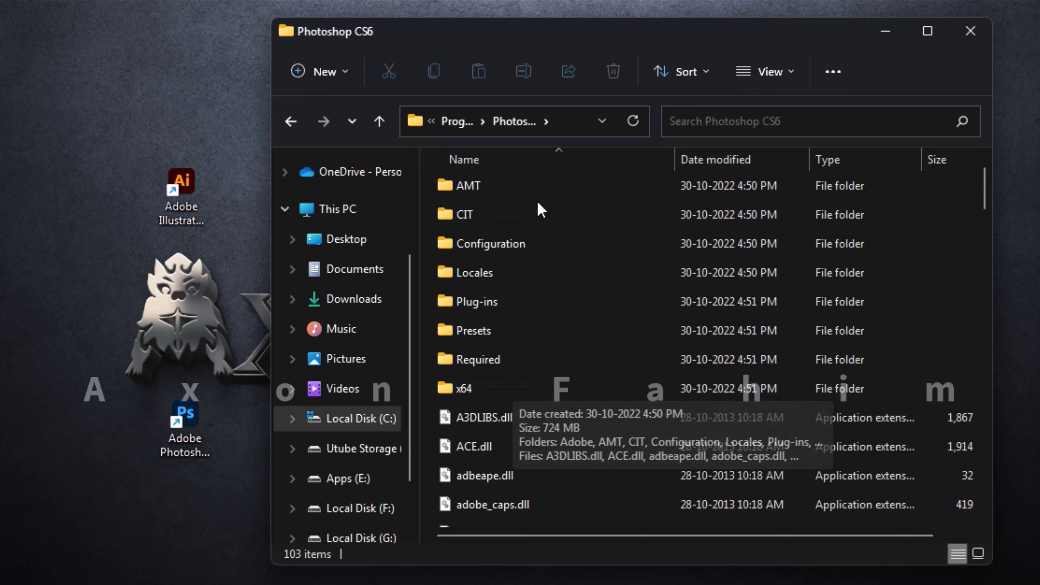
# Open the x64 folder inside the Photoshop CS6 folder and look through its files.
pyautogui.moveTo(528, 399)
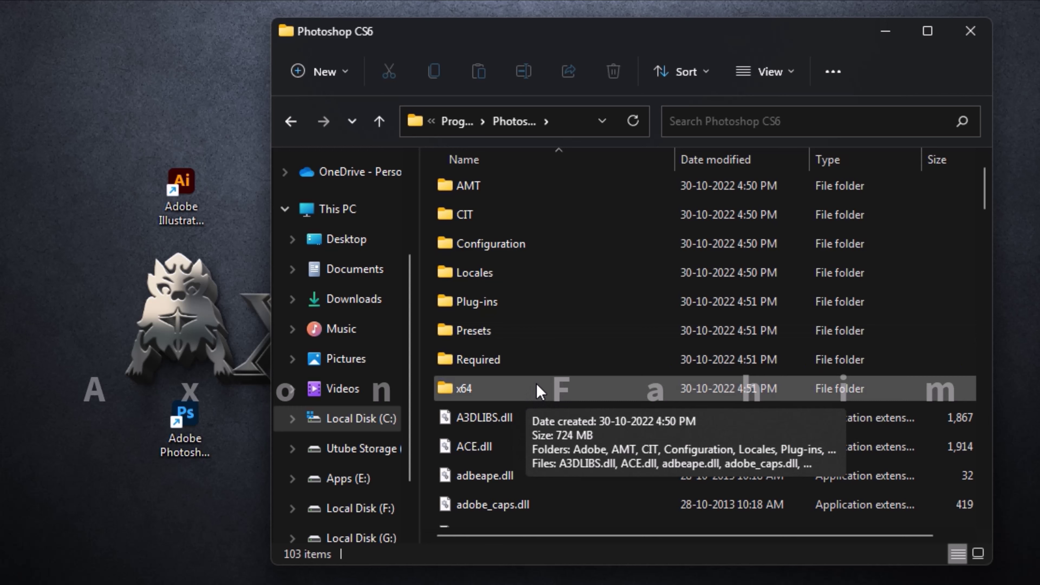
pyautogui.doubleClick(536, 387)
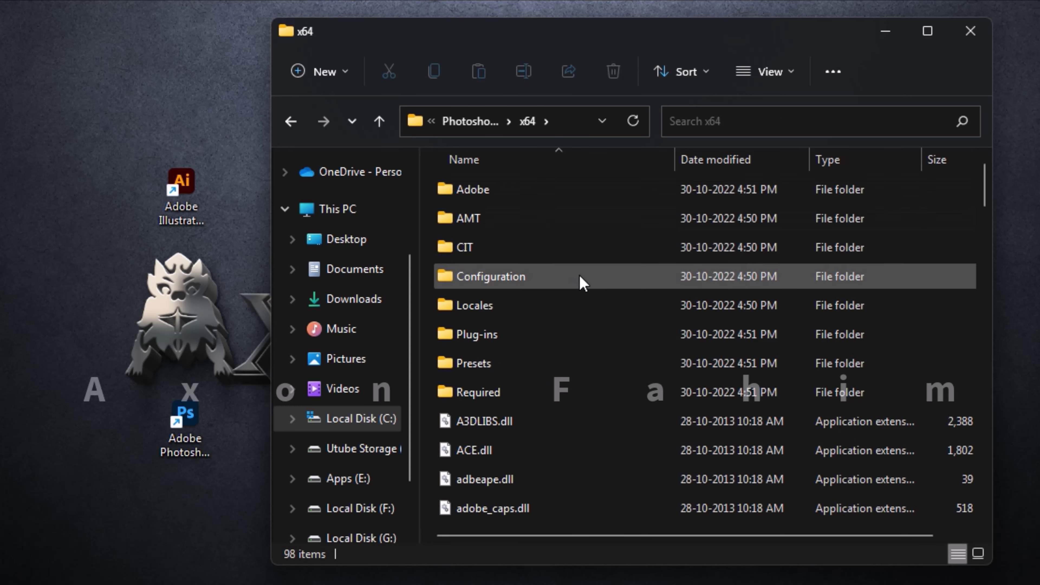
pyautogui.scroll(-20, 590, 348)
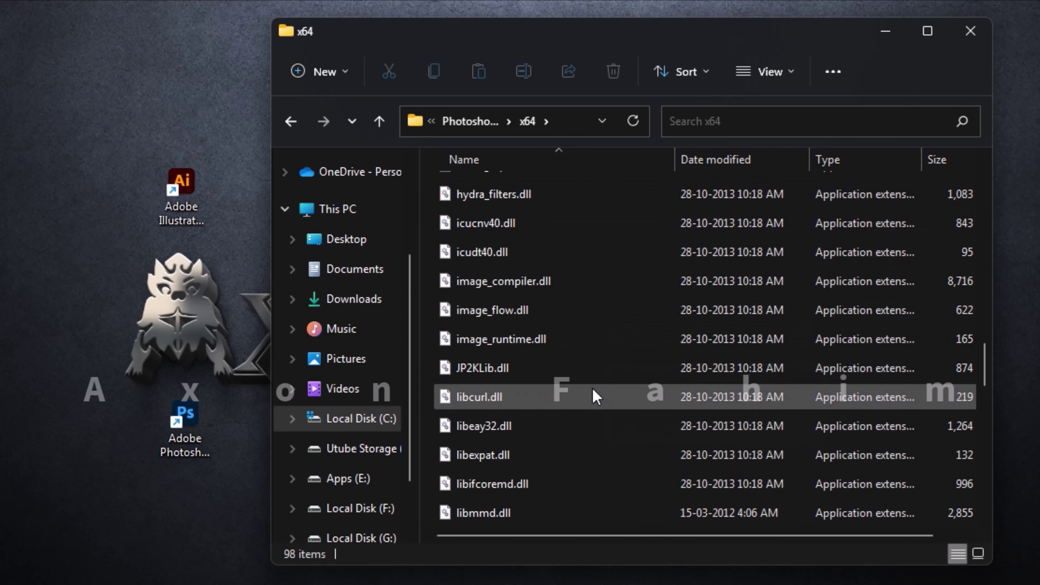
pyautogui.scroll(8, 593, 388)
# Permanently delete everything in the Photoshop CS6 folder except the x64 folder, granting administrator permission for all items.
pyautogui.click(291, 122)
pyautogui.hotkey('ctrl', 'a')
pyautogui.keyDown('ctrl'); pyautogui.click(504, 421); pyautogui.keyUp('ctrl')
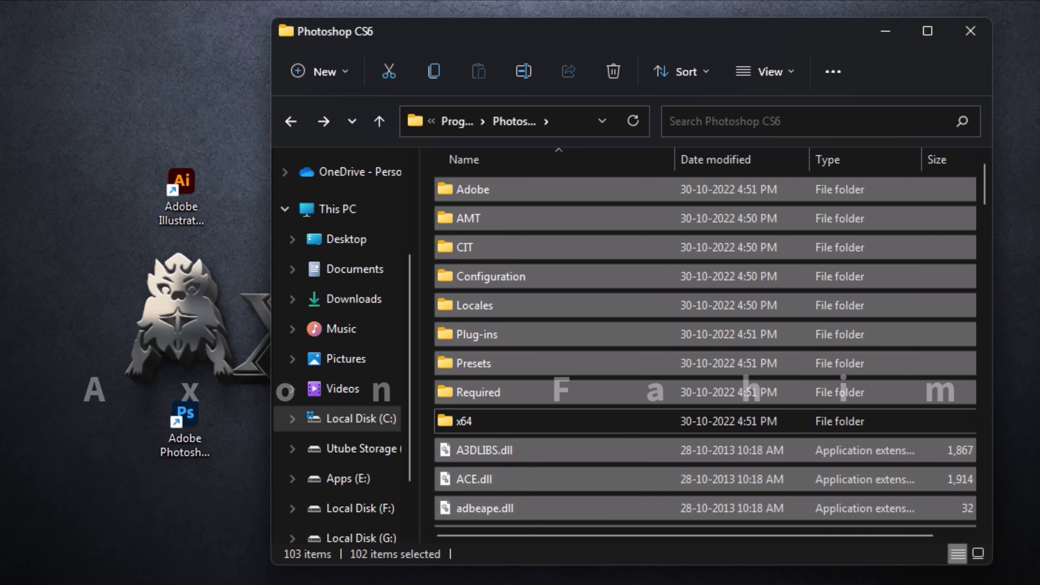
pyautogui.hotkey('shift', 'Delete')
pyautogui.press('Return')
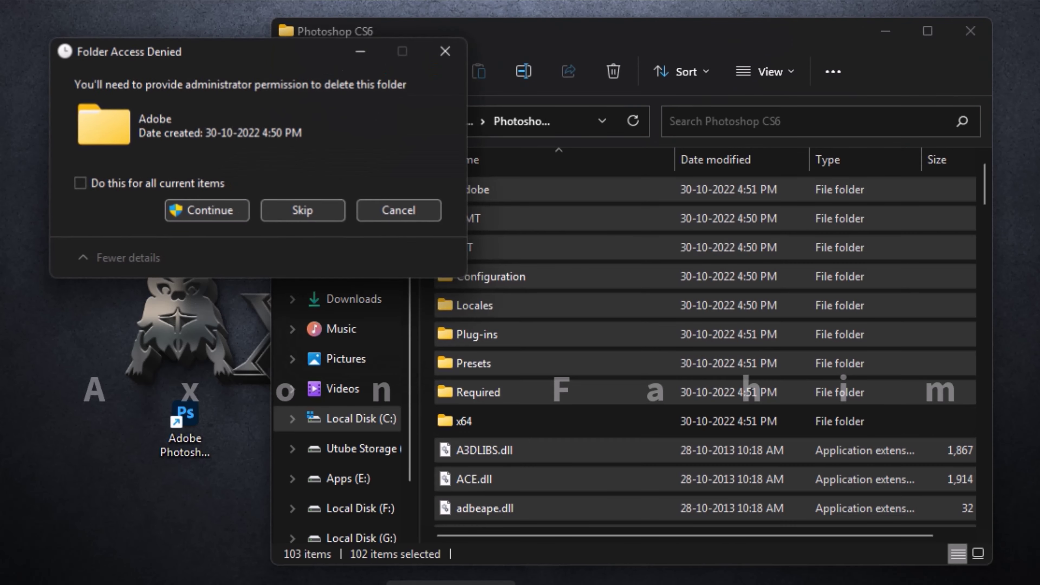
pyautogui.click(81, 184)
pyautogui.click(197, 209)
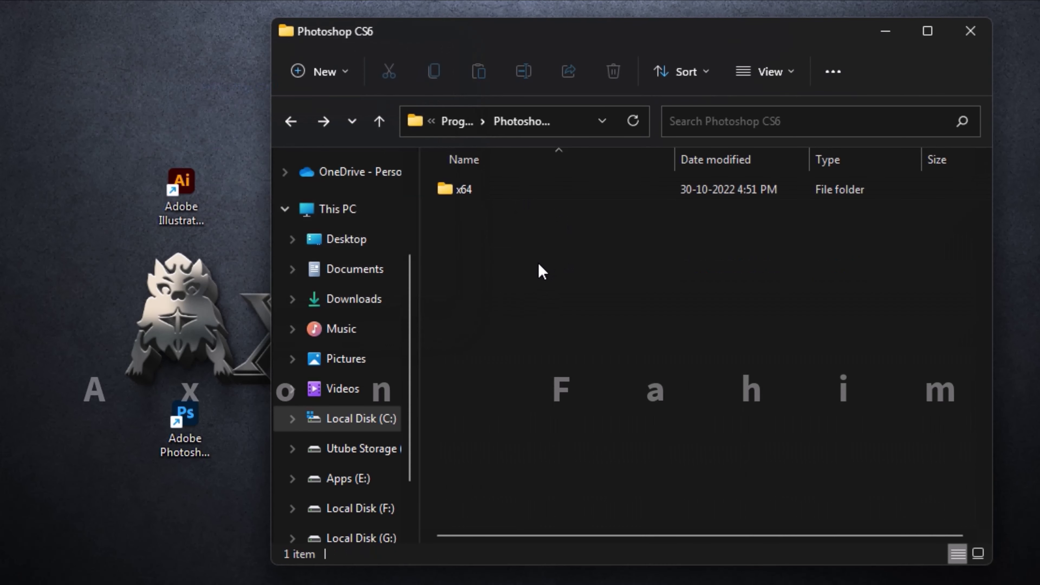
# Check the contents of the remaining x64 folder, and close the folder window.
pyautogui.click(491, 195)
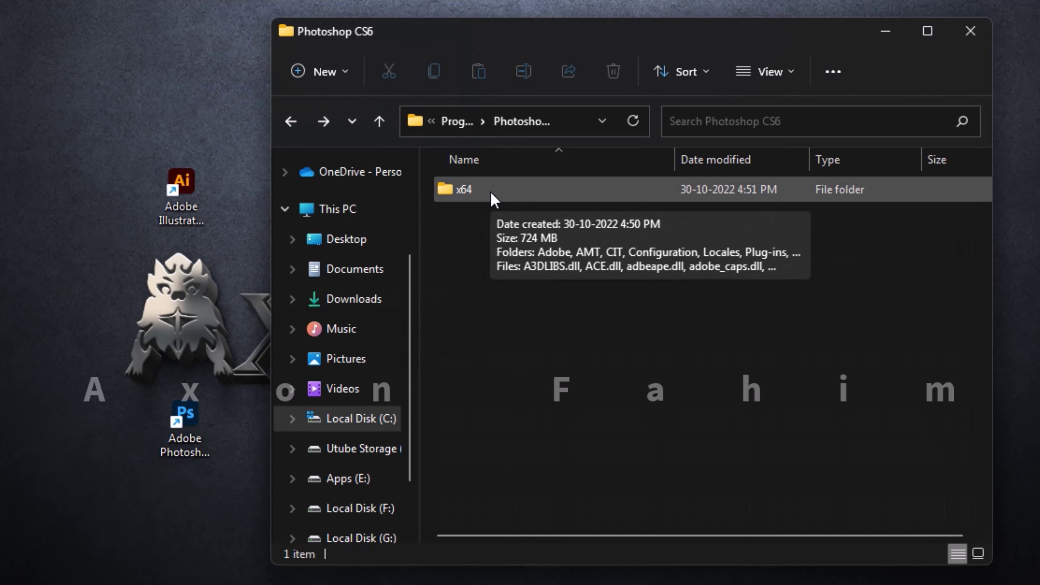
pyautogui.doubleClick(520, 193)
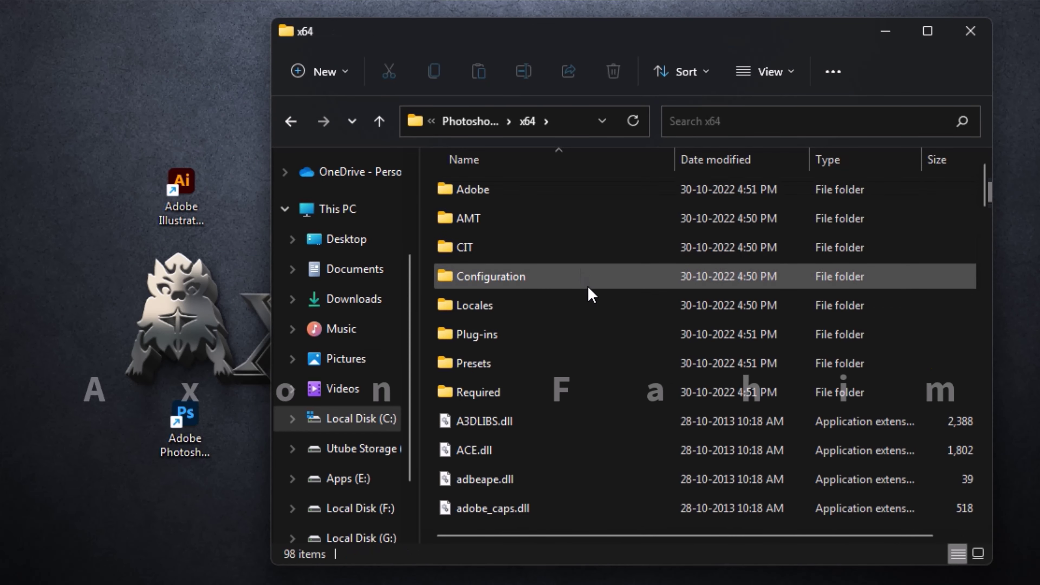
pyautogui.scroll(-4, 590, 297)
pyautogui.scroll(4, 594, 306)
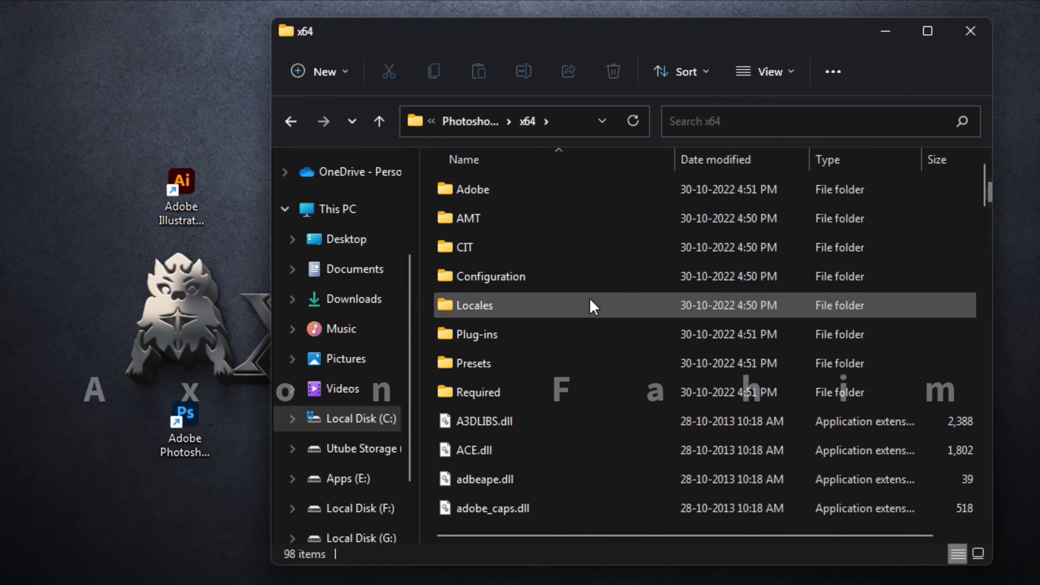
pyautogui.scroll(-10, 641, 417)
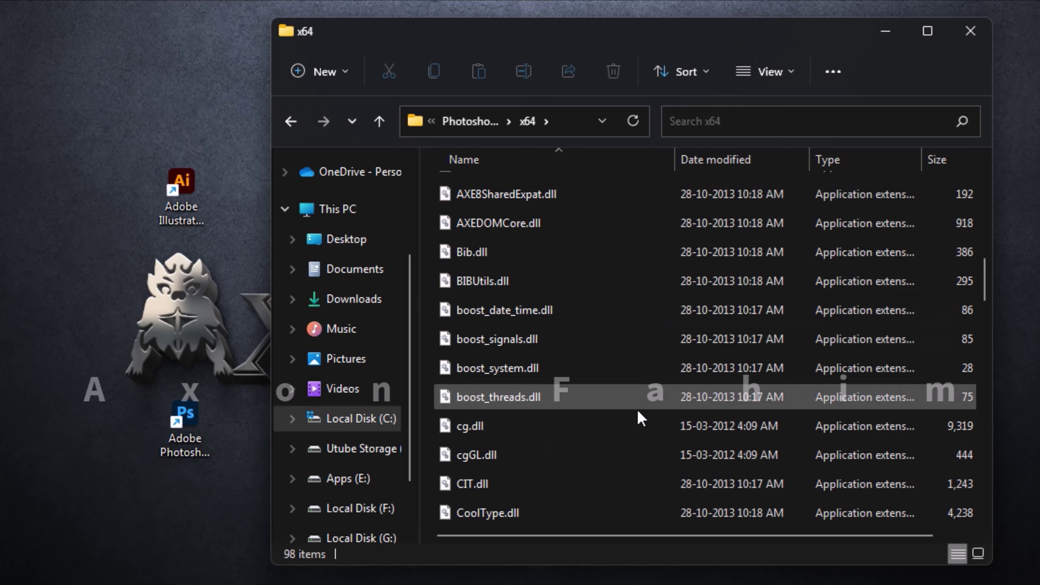
pyautogui.scroll(8, 592, 435)
pyautogui.click(970, 31)
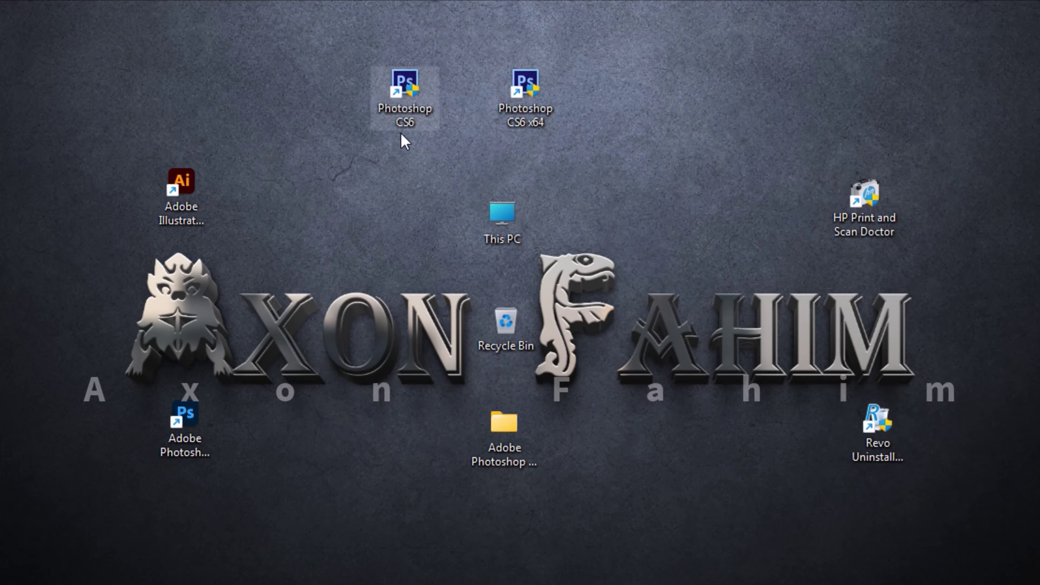
# Try to launch Photoshop CS6 from its desktop shortcut, and delete that broken shortcut.
pyautogui.doubleClick(406, 111)
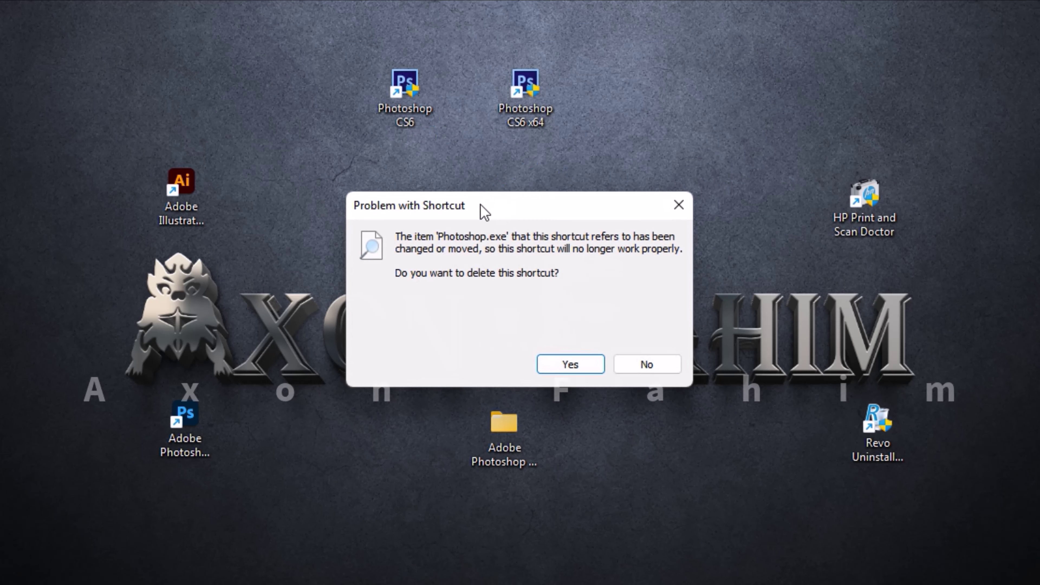
pyautogui.click(573, 365)
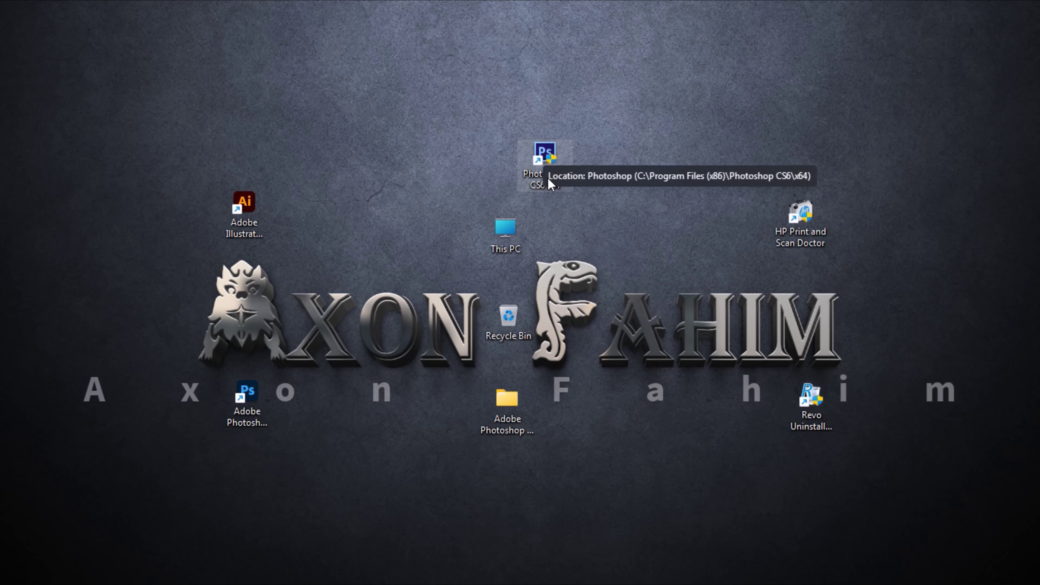
# Launch Photoshop CS6 x64 from its desktop shortcut and check its memory usage in Task Manager.
pyautogui.click(550, 178)
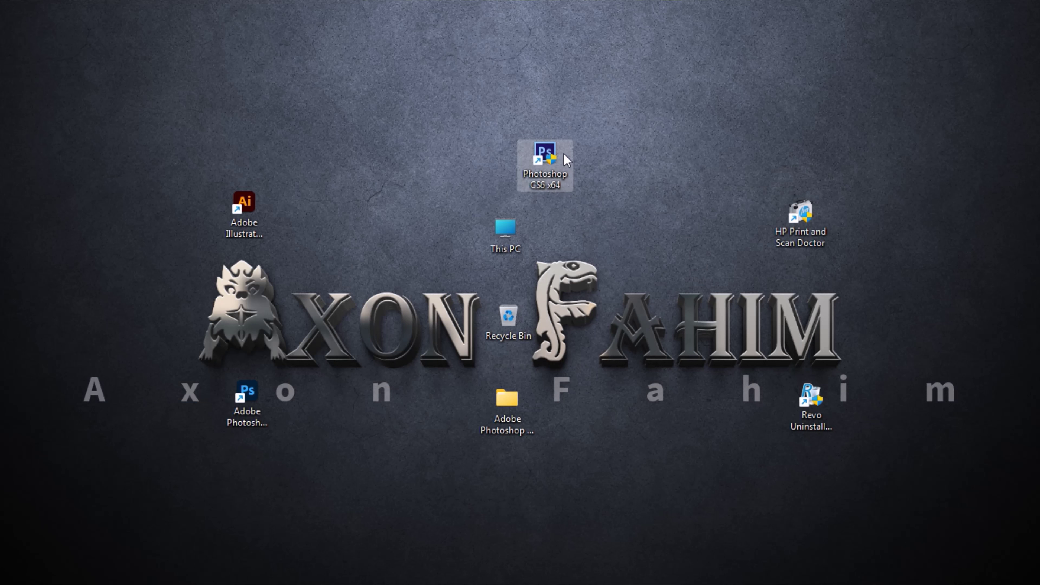
pyautogui.doubleClick(561, 177)
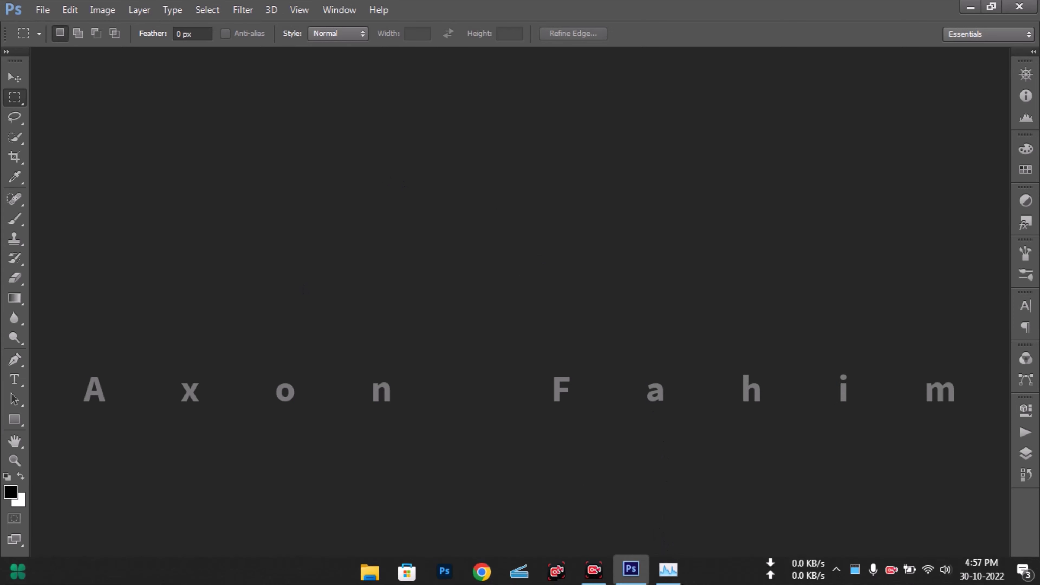
pyautogui.click(668, 570)
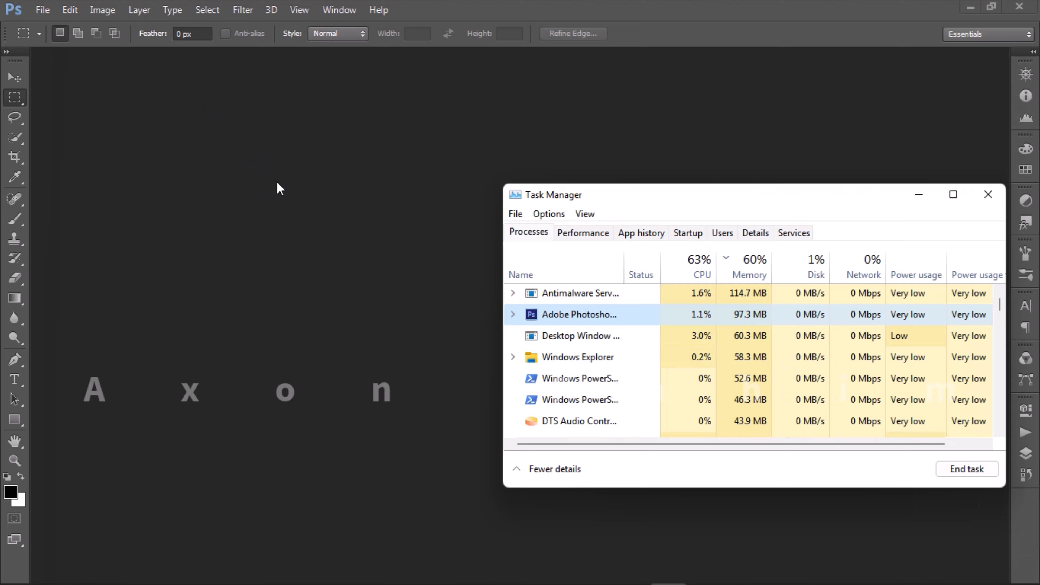
# Launch Adobe Photoshop 2021 and check its memory usage in Task Manager.
pyautogui.click(444, 576)
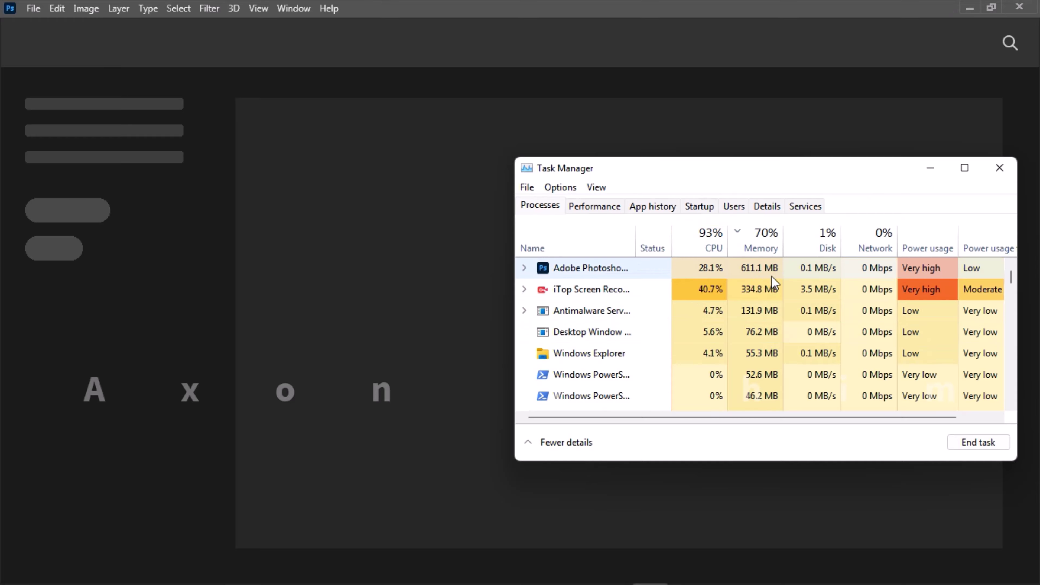
pyautogui.moveTo(701, 166); pyautogui.dragTo(475, 213)
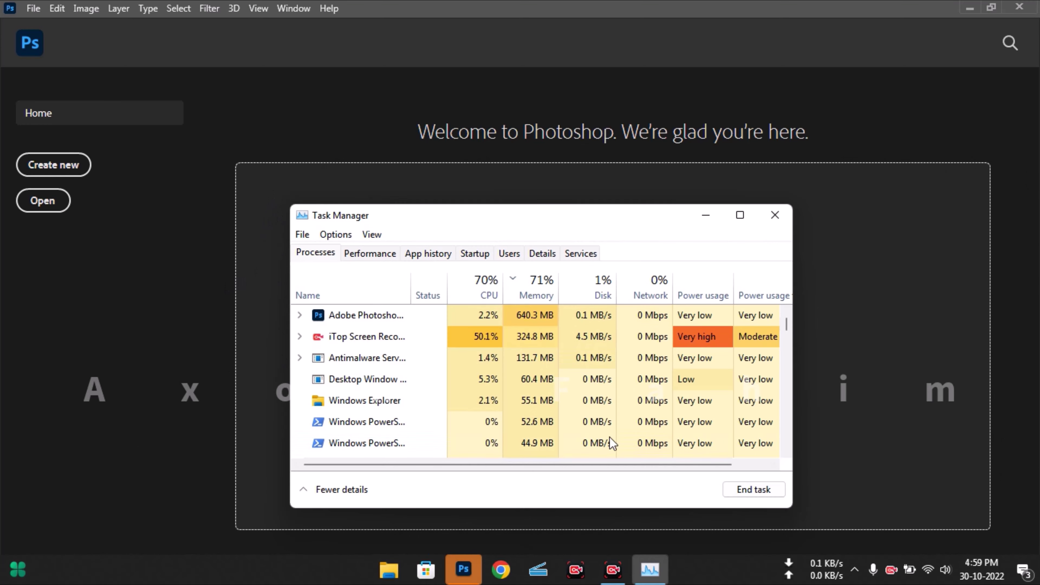
pyautogui.click(857, 19)
pyautogui.moveTo(612, 229); pyautogui.dragTo(656, 187)
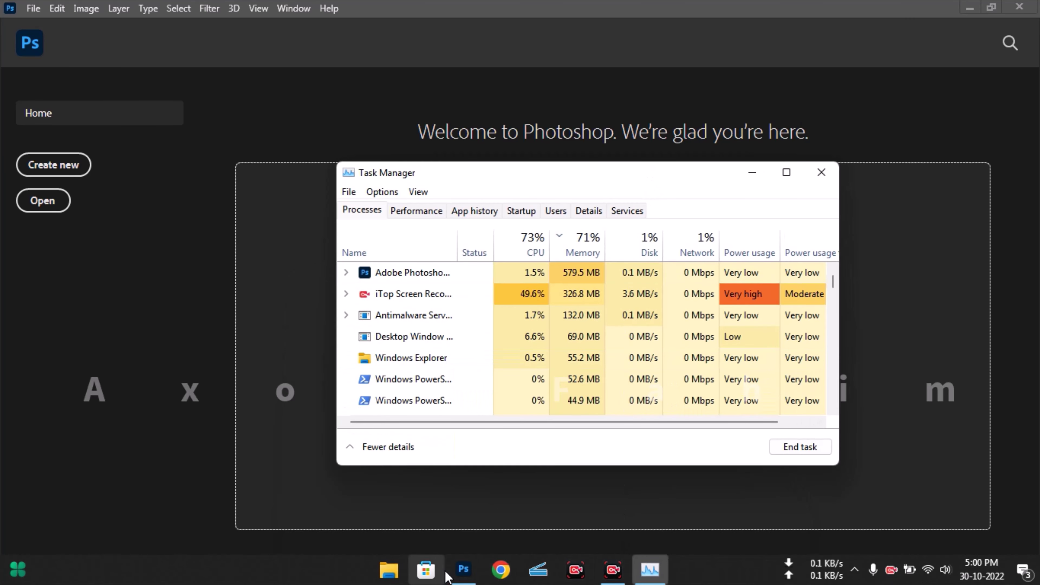
pyautogui.moveTo(461, 579)
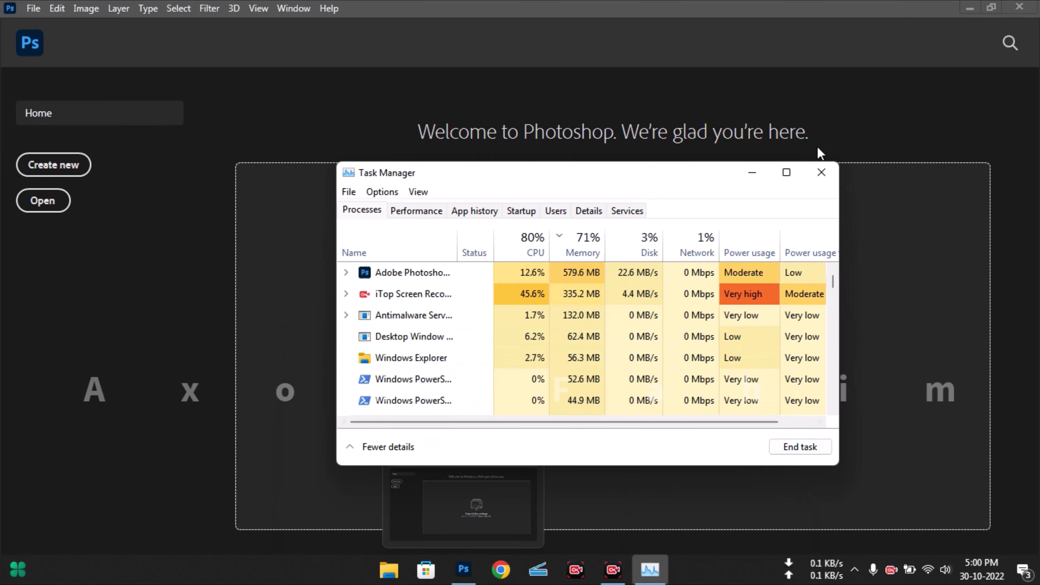
# Minimize Photoshop 2021 and try to launch Photoshop CS6 x64 from the desktop with Task Manager moved aside.
pyautogui.click(969, 8)
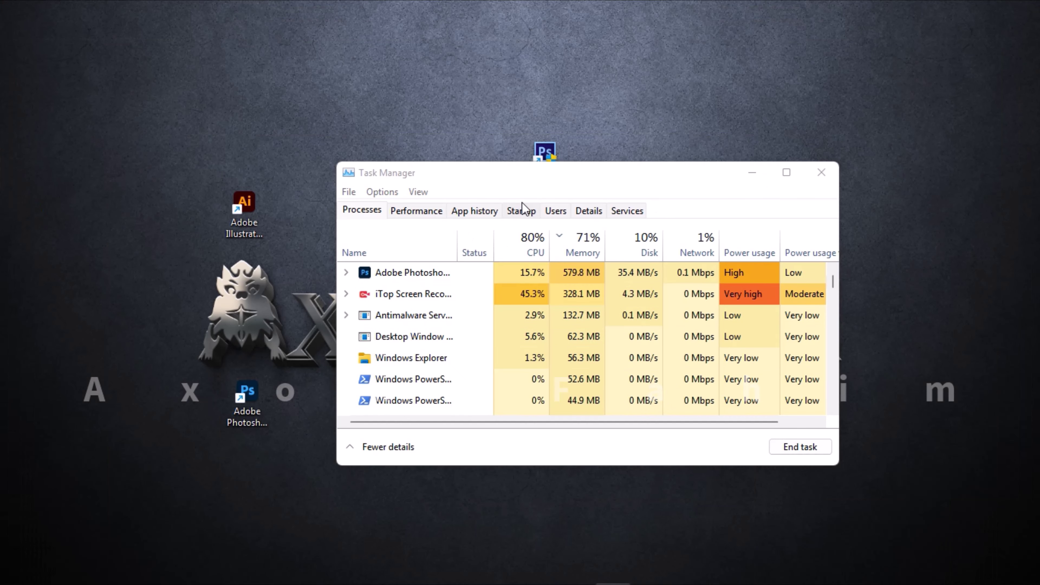
pyautogui.moveTo(560, 178); pyautogui.dragTo(802, 305)
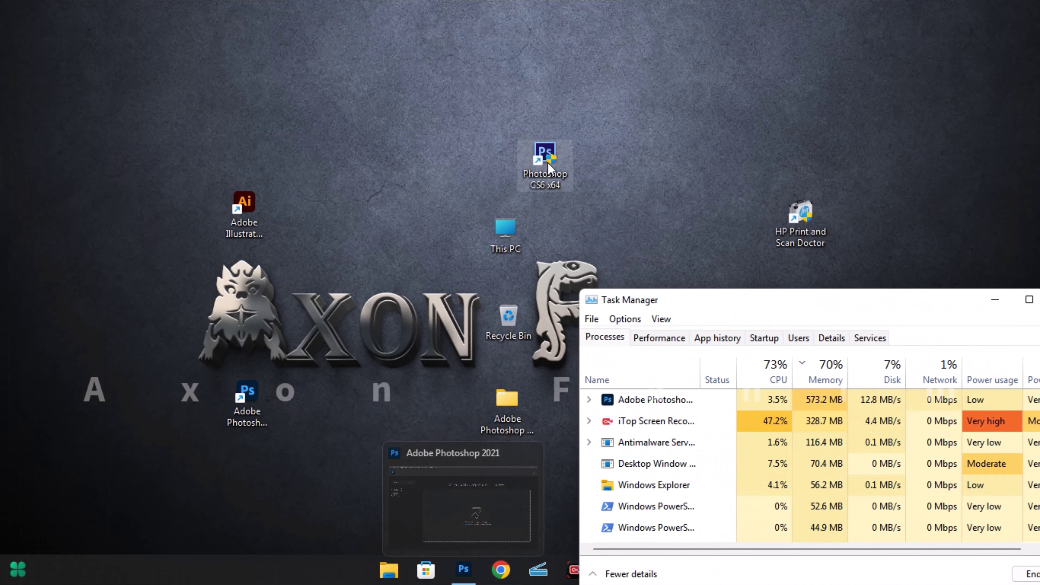
pyautogui.doubleClick(548, 159)
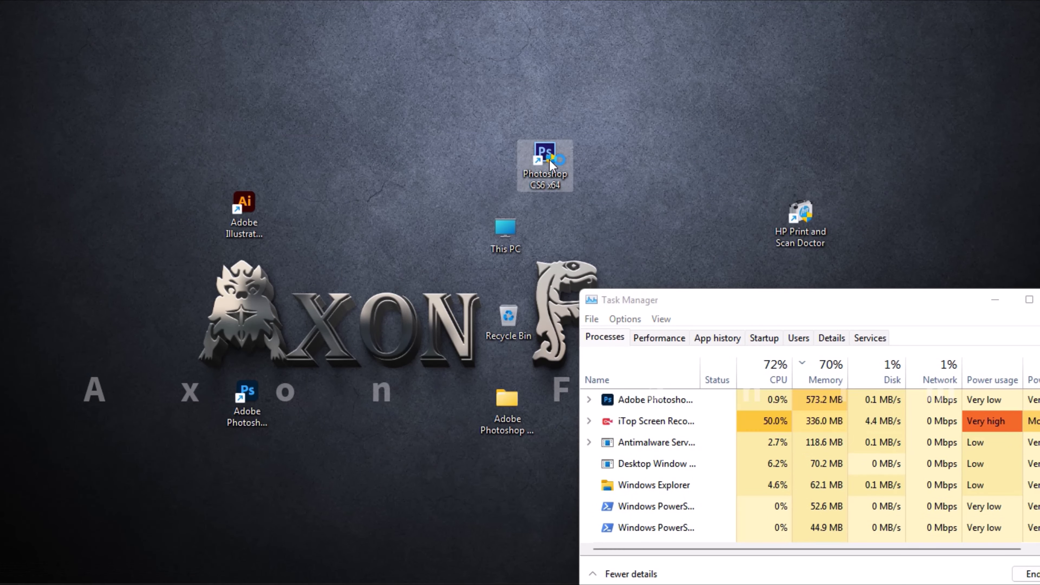
# Enlarge the Task Manager window and move it to one side of the Photoshop 2021 home screen.
pyautogui.moveTo(708, 297); pyautogui.dragTo(491, 184)
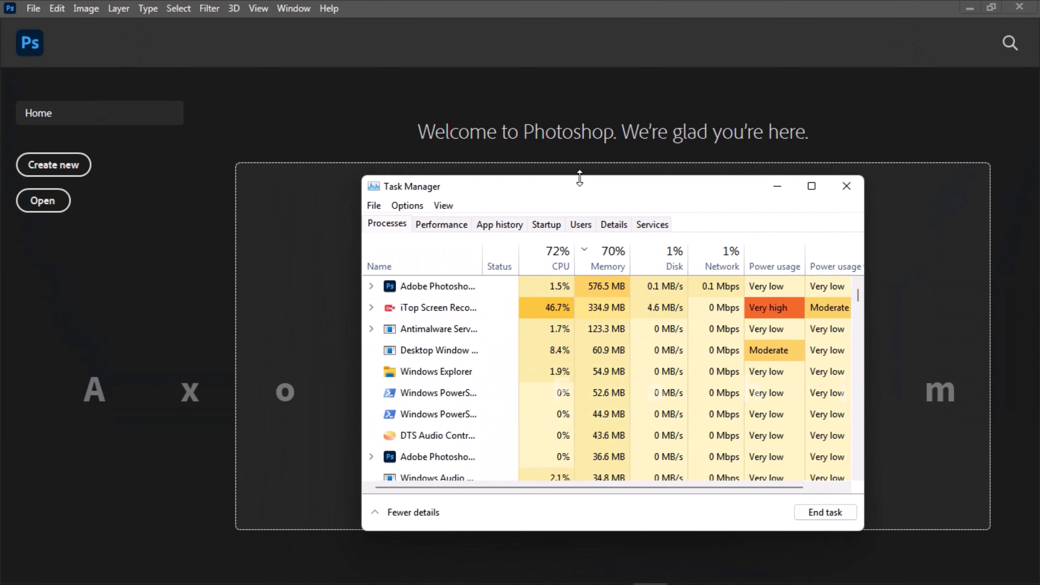
pyautogui.moveTo(579, 178); pyautogui.dragTo(485, 158)
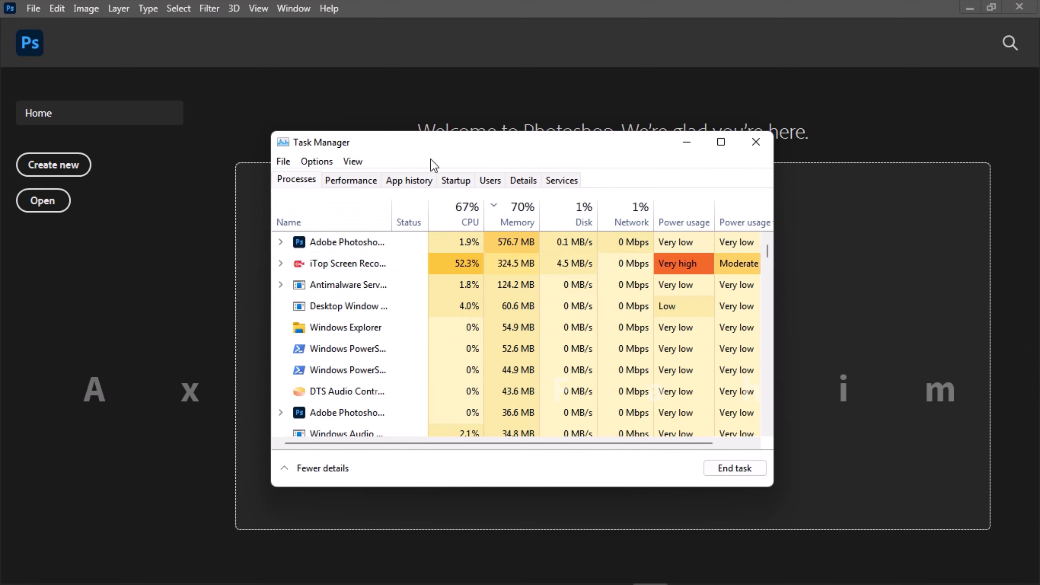
pyautogui.moveTo(430, 159); pyautogui.dragTo(642, 178)
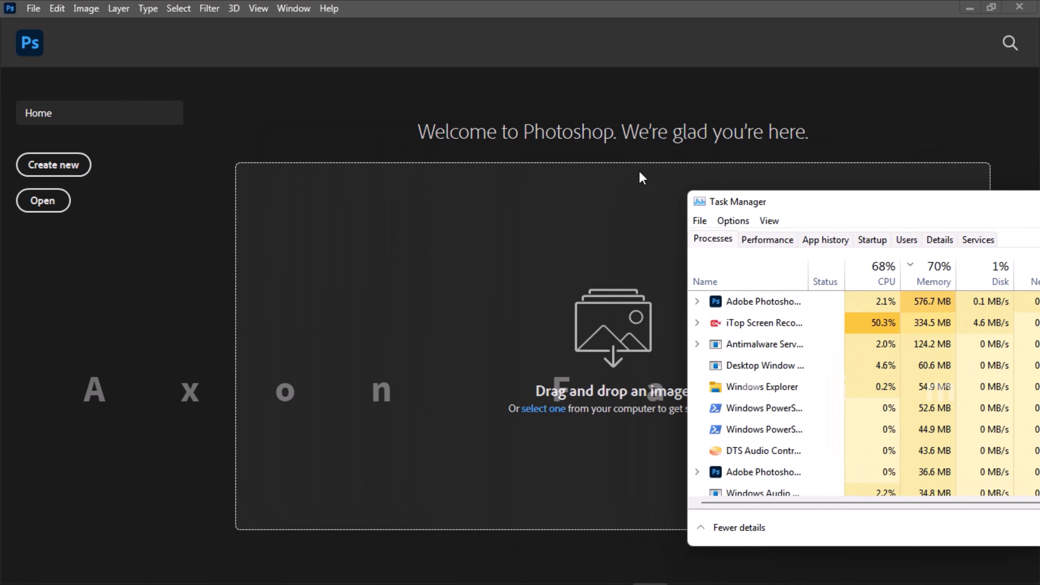
# Create a new Photoshop 2021 document at the Default Photoshop Size, 7 x 5 inches at 300 ppi, keeping Task Manager in view.
pyautogui.click(73, 169)
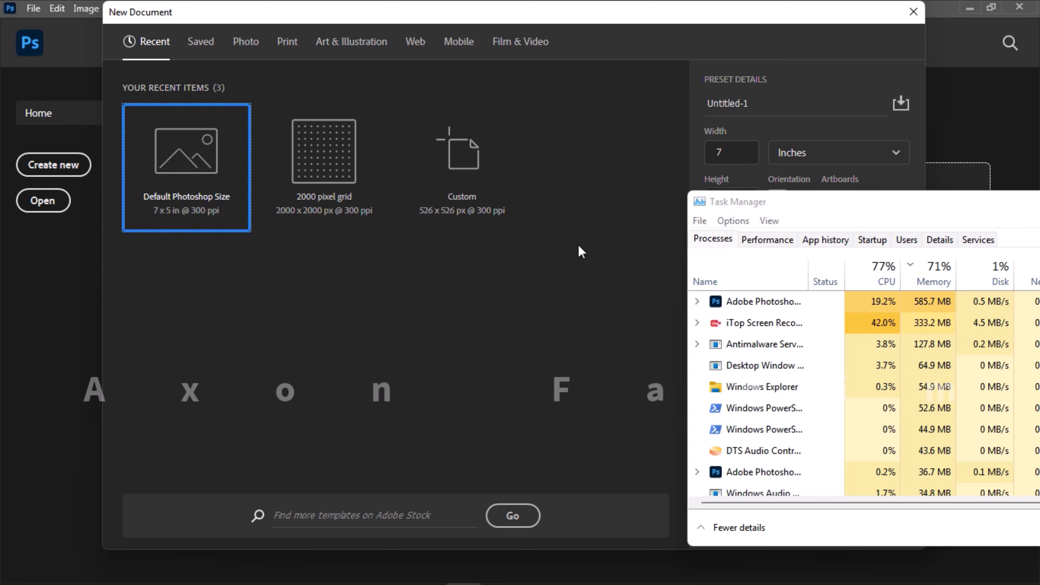
pyautogui.moveTo(803, 208); pyautogui.dragTo(170, 366)
pyautogui.click(814, 526)
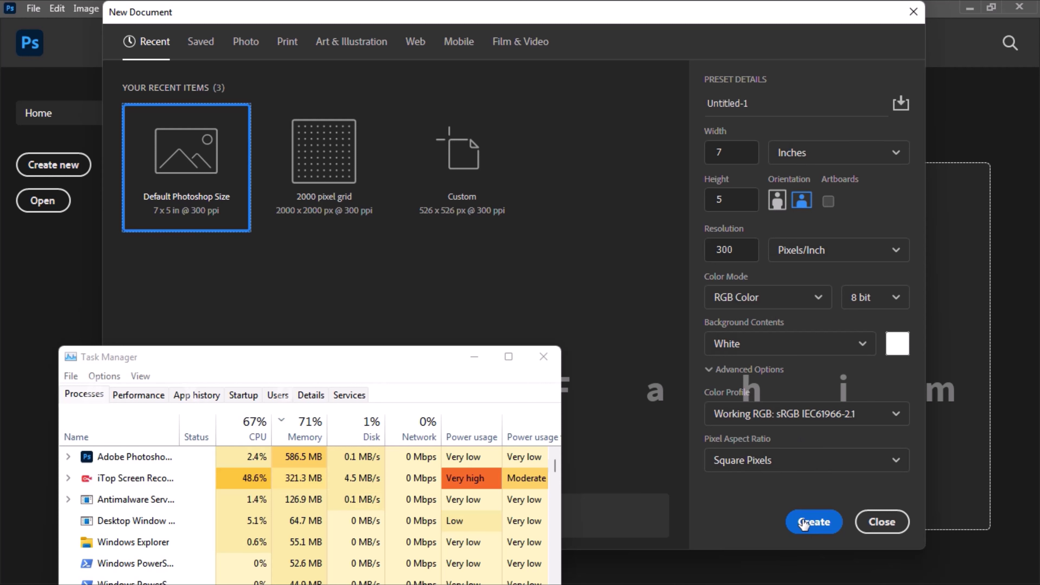
# Create the 7 x 5 inch document and paint several freehand red brush strokes across its canvas.
pyautogui.click(812, 522)
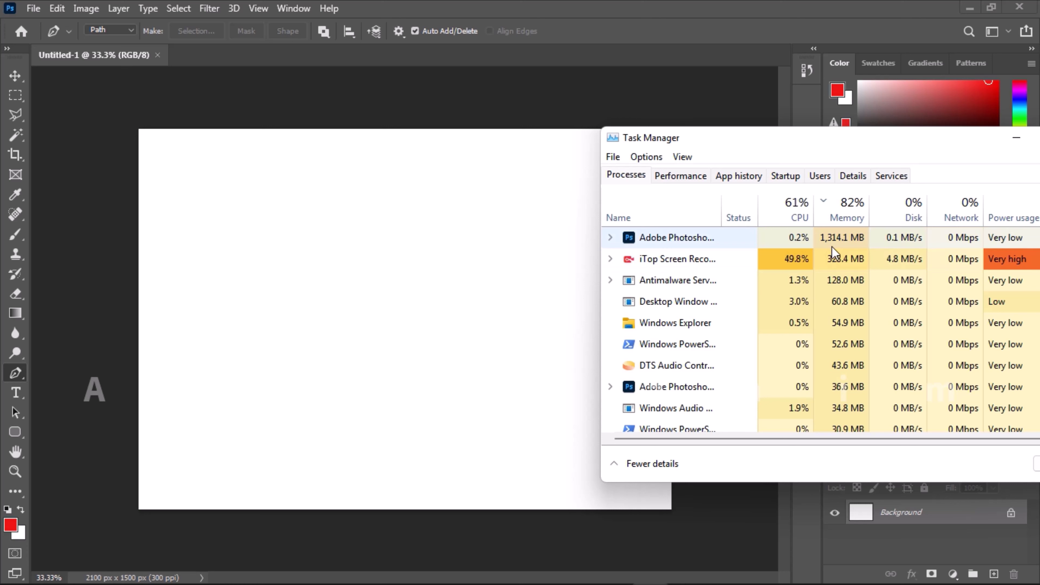
pyautogui.click(188, 250)
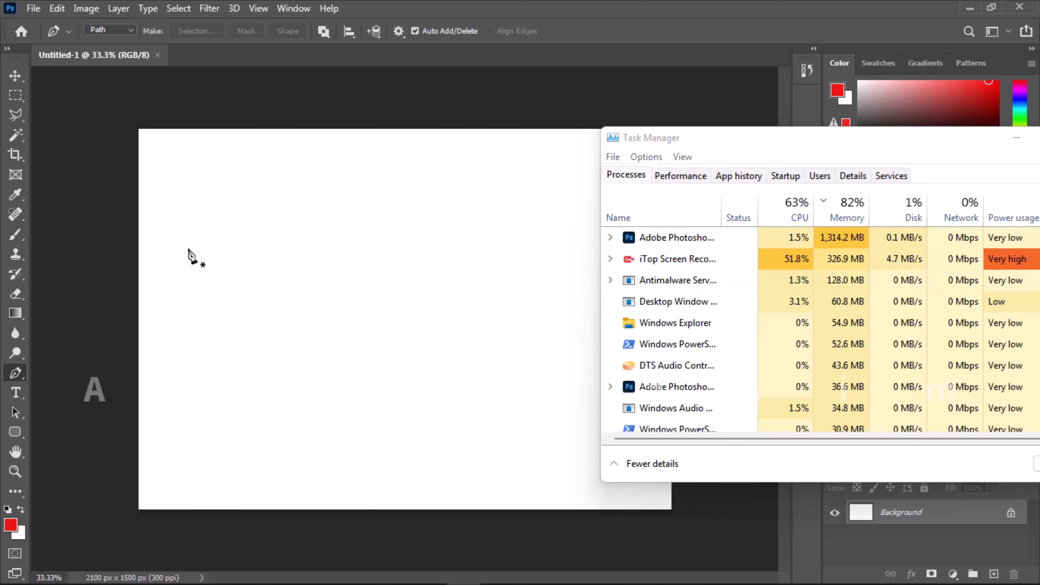
pyautogui.click(15, 234)
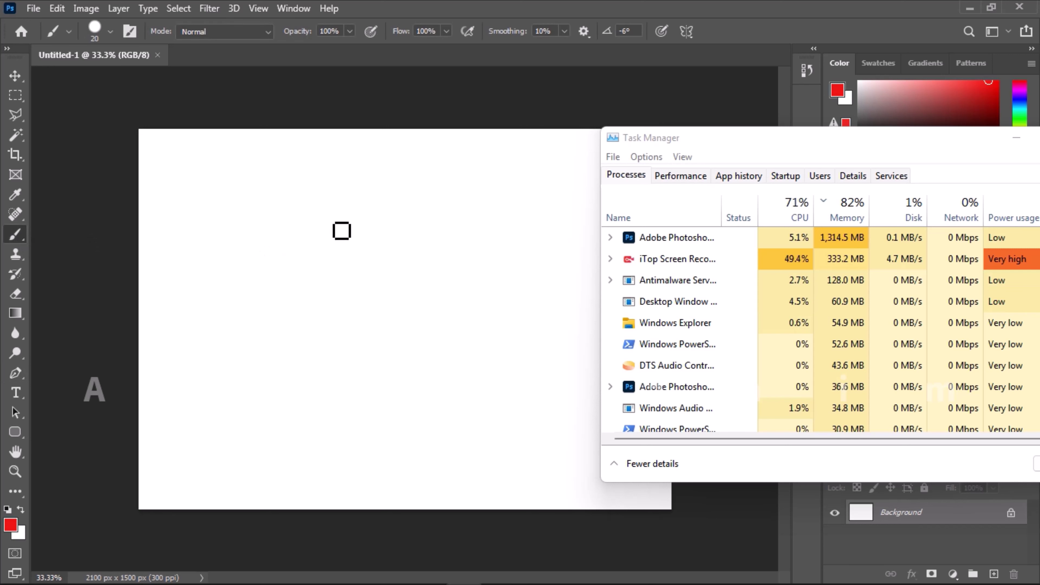
pyautogui.moveTo(255, 210); pyautogui.dragTo(303, 266)
pyautogui.moveTo(312, 302)
pyautogui.mouseDown()
pyautogui.moveTo(315, 318)
pyautogui.moveTo(366, 348)
pyautogui.mouseUp()
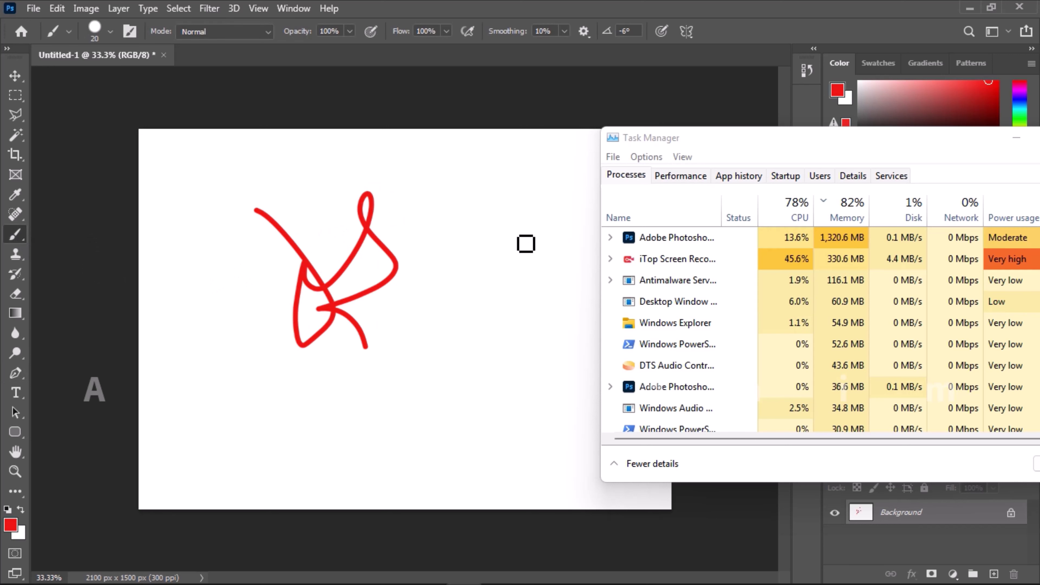
pyautogui.moveTo(507, 214)
pyautogui.mouseDown()
pyautogui.moveTo(583, 413)
pyautogui.moveTo(546, 441)
pyautogui.mouseUp()
pyautogui.moveTo(403, 360)
pyautogui.mouseDown()
pyautogui.moveTo(434, 410)
pyautogui.moveTo(487, 410)
pyautogui.mouseUp()
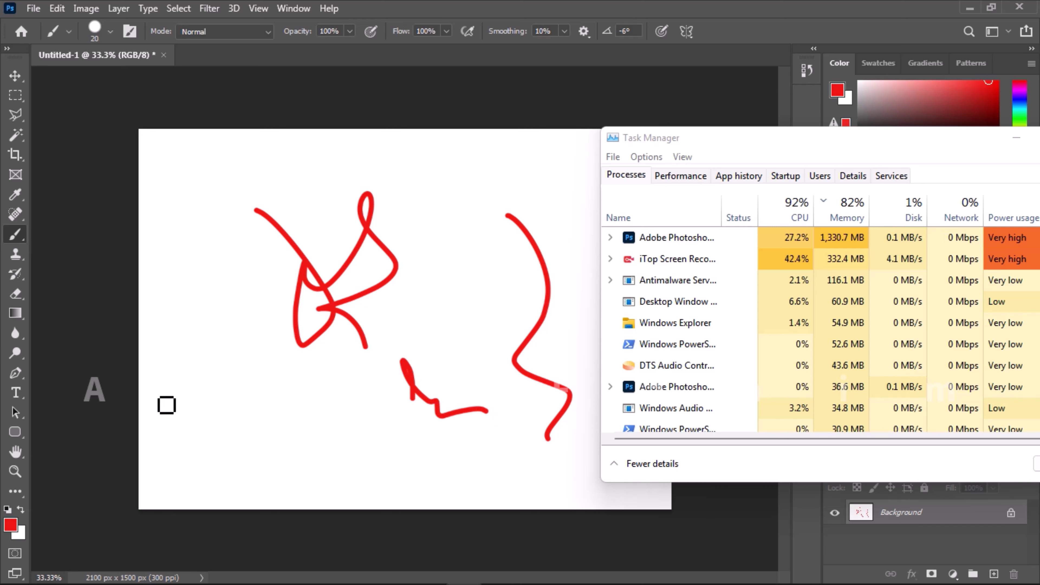
# Fill the canvas with the pink-to-purple linear gradient, redrawing it in several diagonal directions.
pyautogui.click(15, 313)
pyautogui.moveTo(287, 376); pyautogui.dragTo(448, 388)
pyautogui.moveTo(343, 279); pyautogui.dragTo(429, 420)
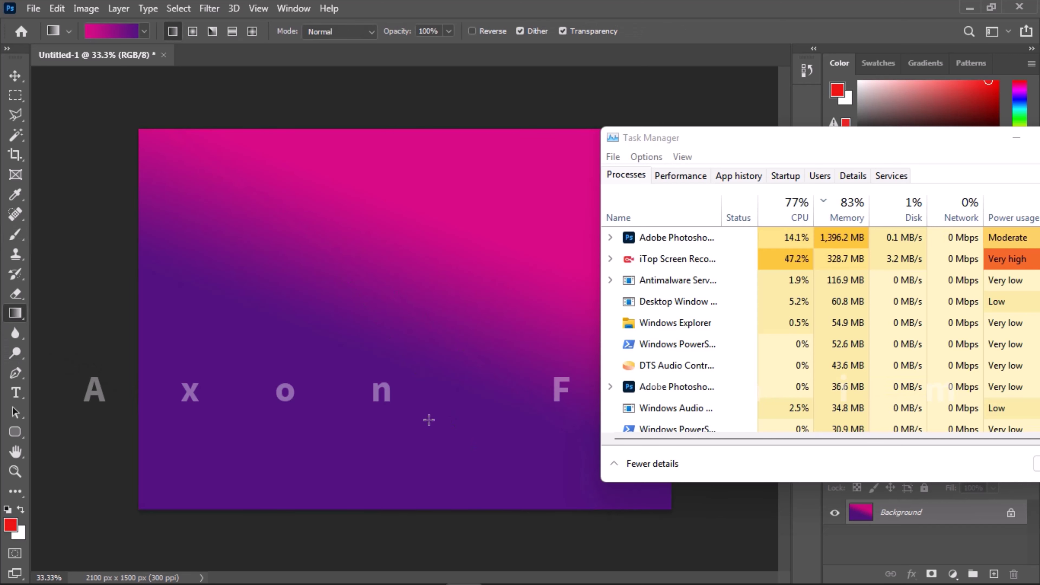
pyautogui.moveTo(350, 429); pyautogui.dragTo(474, 314)
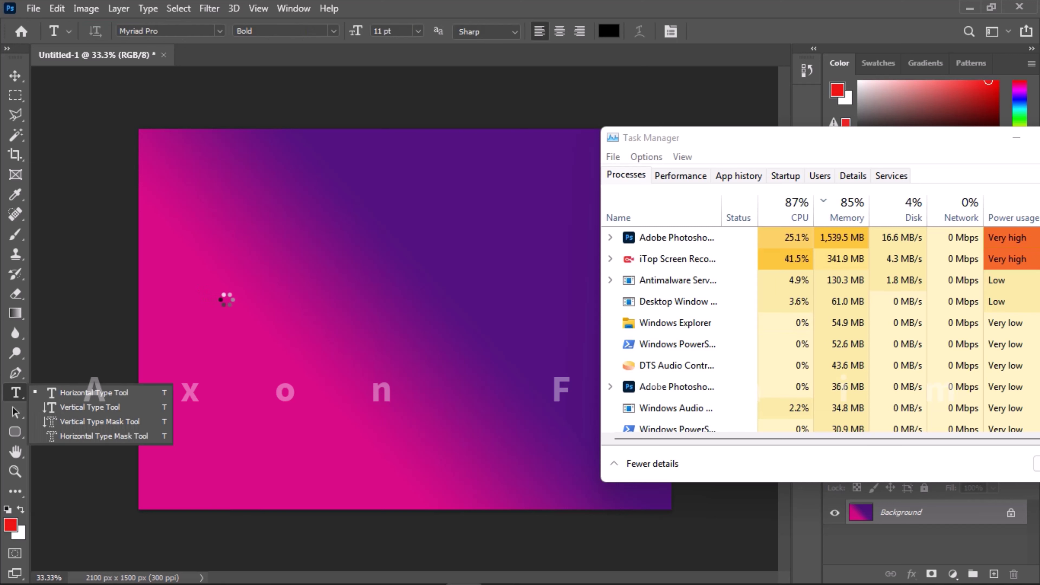
# Add the horizontal text "r76r6eiytit78r8rrtr68e7" on the gradient and move Task Manager further over the canvas.
pyautogui.click(246, 295)
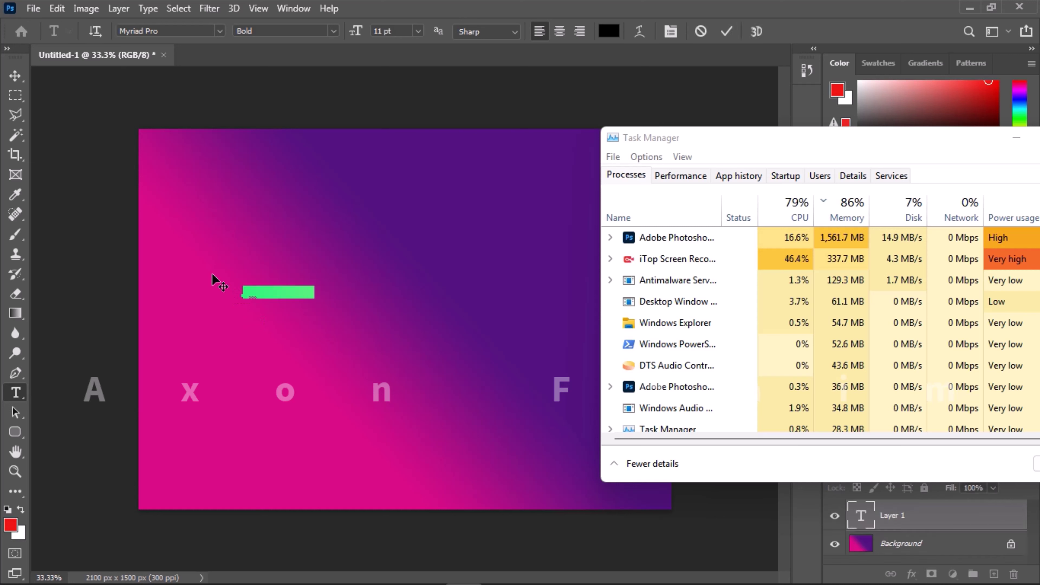
pyautogui.write('r76r6eiytit78r8rrtr68e7')
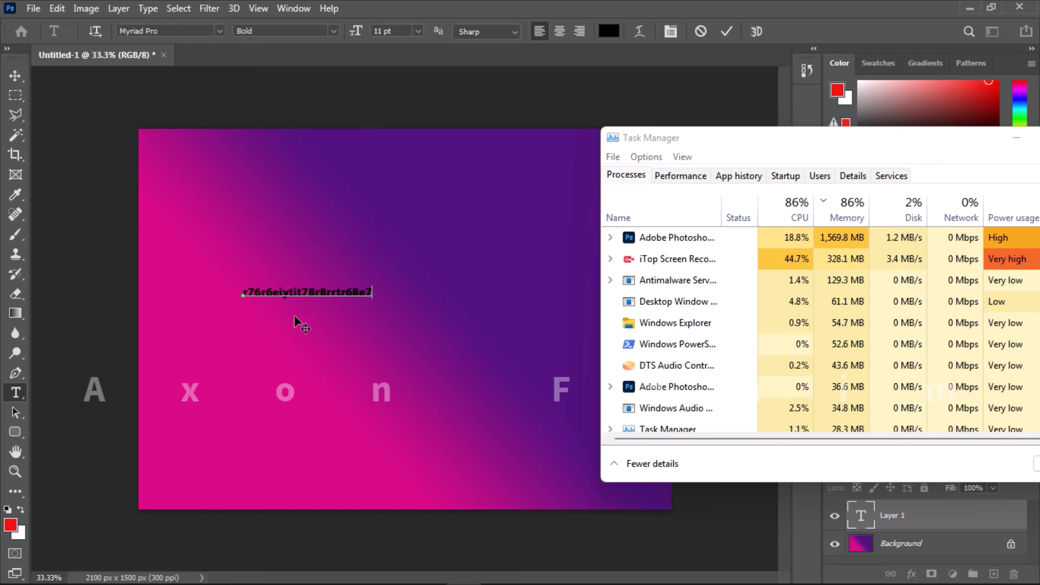
pyautogui.moveTo(778, 143); pyautogui.dragTo(671, 181)
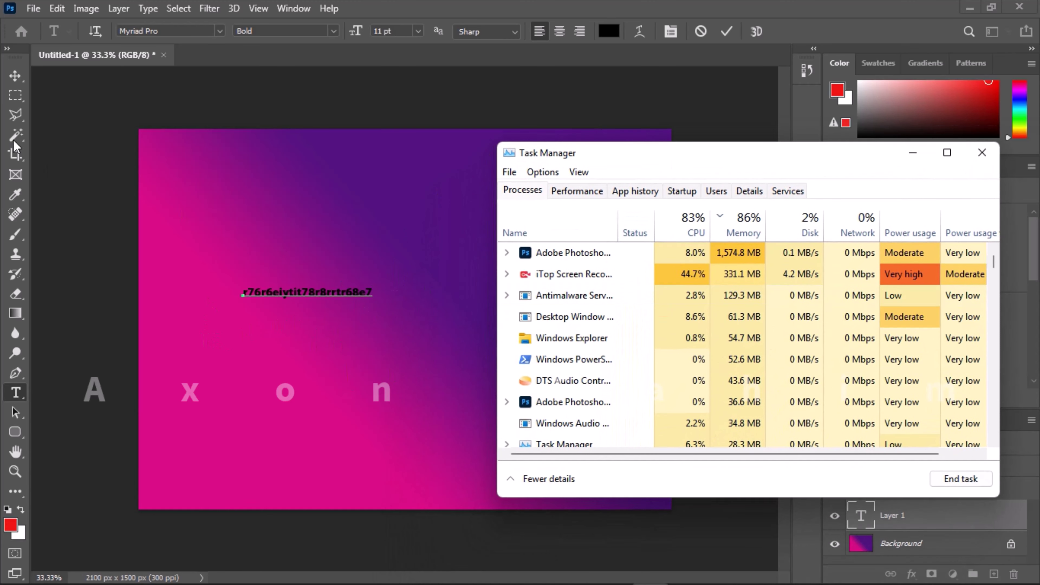
# Leave text editing, close the untitled document, and exit Photoshop 2021 with Task Manager kept open.
pyautogui.click(14, 76)
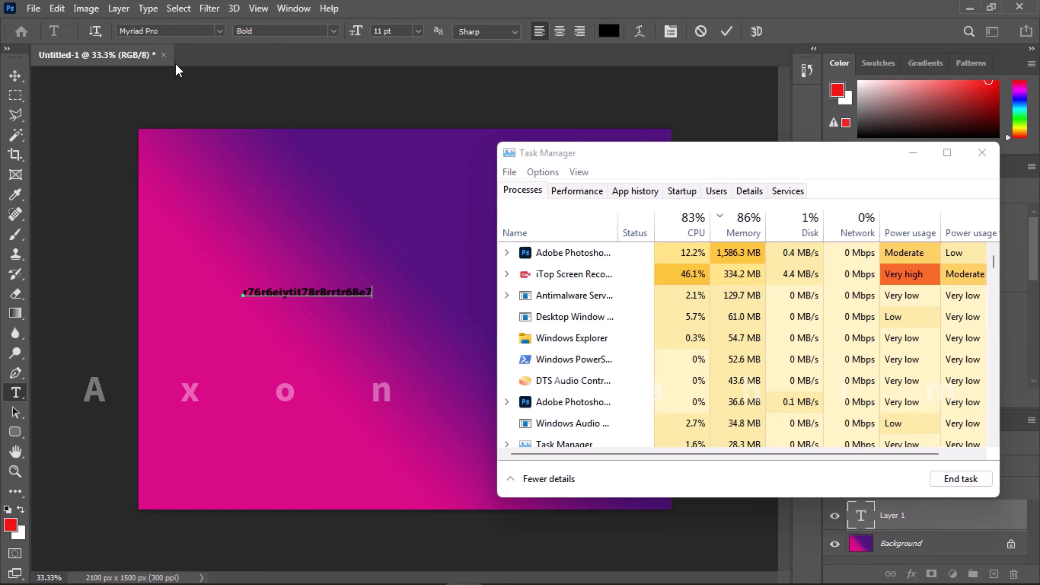
pyautogui.click(702, 32)
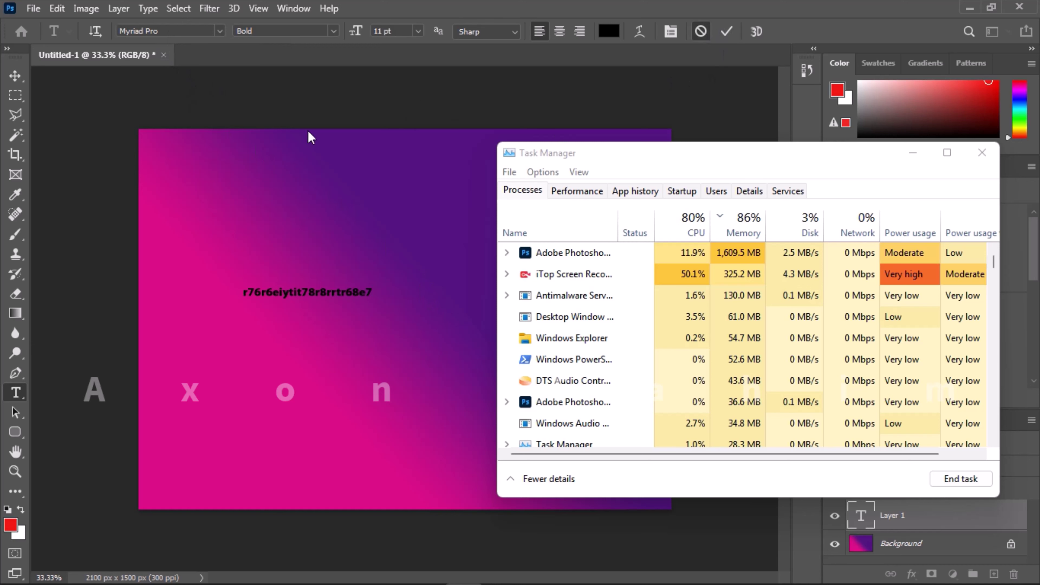
pyautogui.click(164, 55)
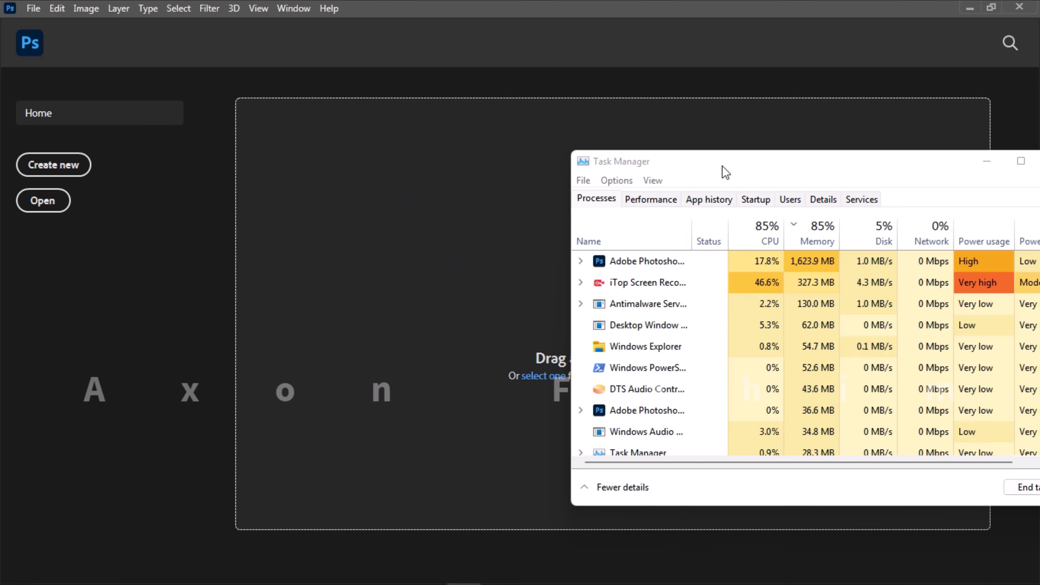
pyautogui.moveTo(720, 172); pyautogui.dragTo(471, 155)
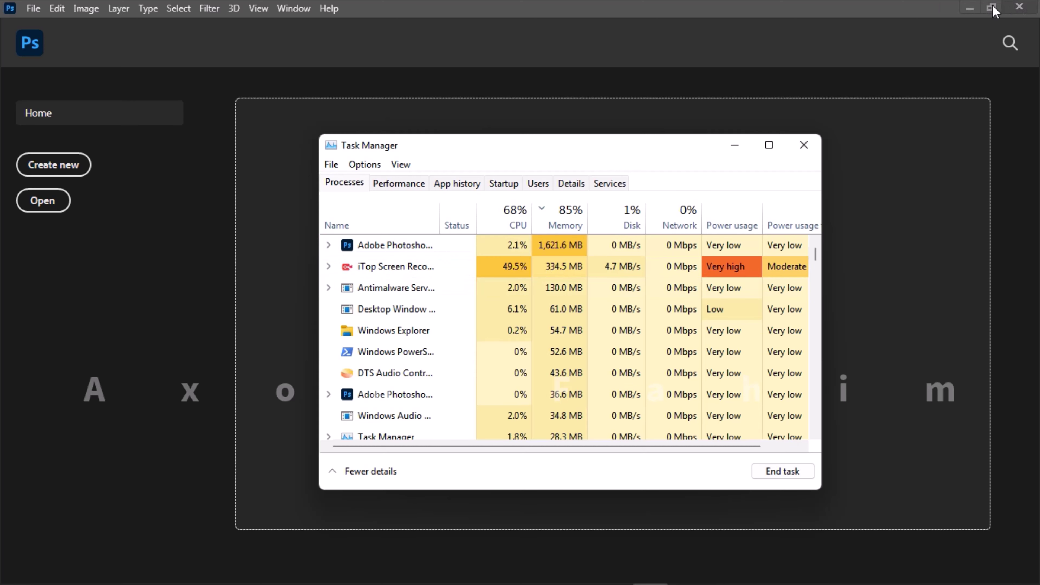
pyautogui.click(969, 8)
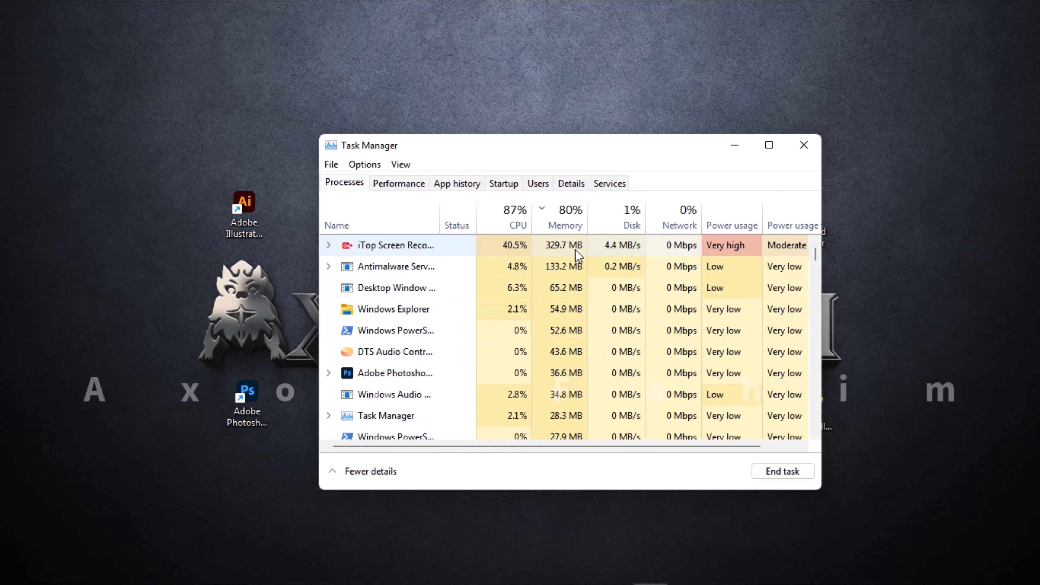
# Launch Photoshop CS6 Extended from the desktop and move Task Manager aside.
pyautogui.moveTo(596, 156); pyautogui.dragTo(589, 308)
pyautogui.doubleClick(560, 153)
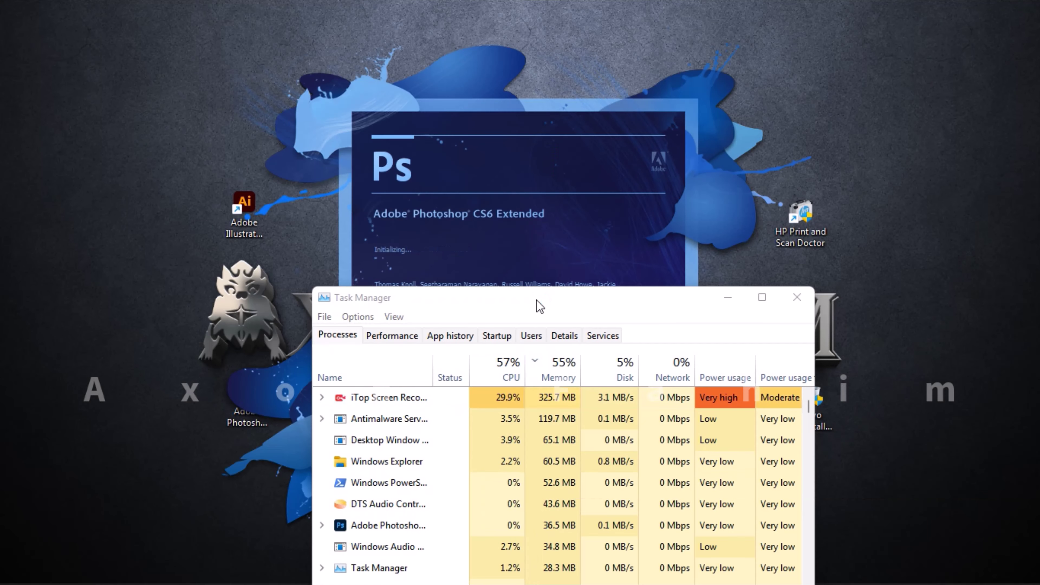
pyautogui.moveTo(537, 306); pyautogui.dragTo(752, 239)
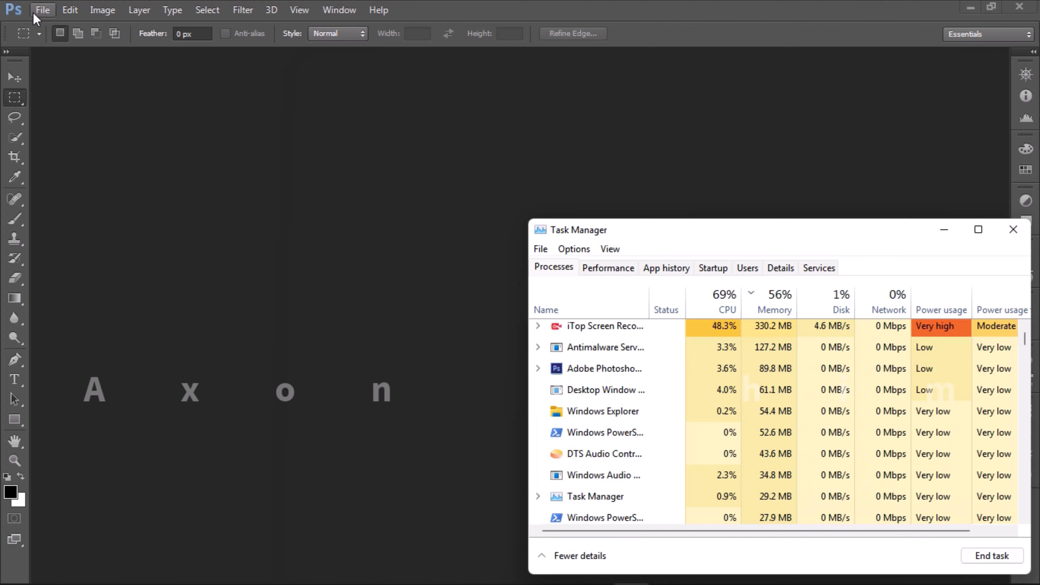
# Create a new 800 x 600 pixel document from the Custom preset and move Task Manager off the canvas centre.
pyautogui.click(39, 10)
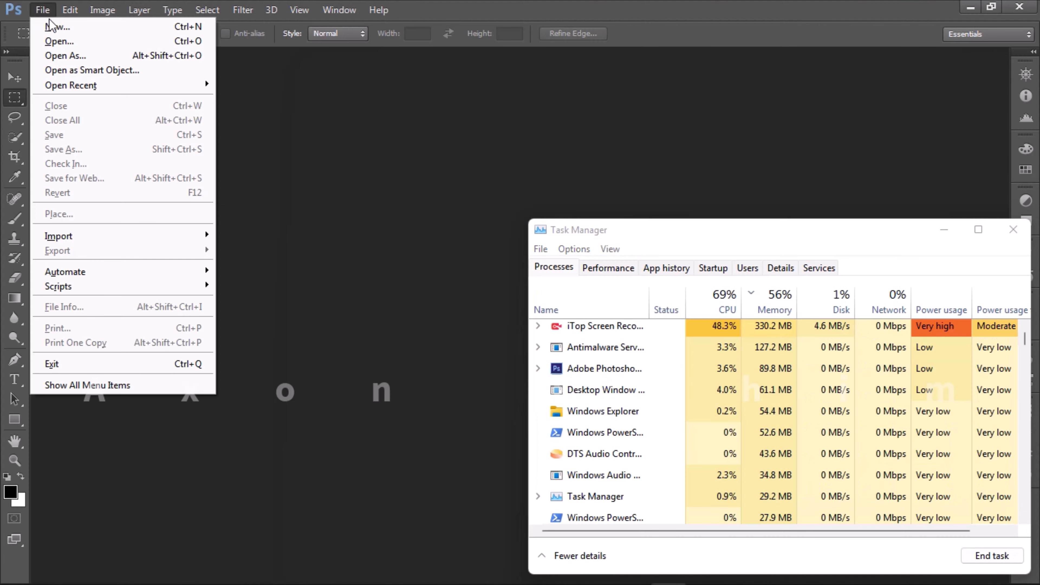
pyautogui.click(65, 30)
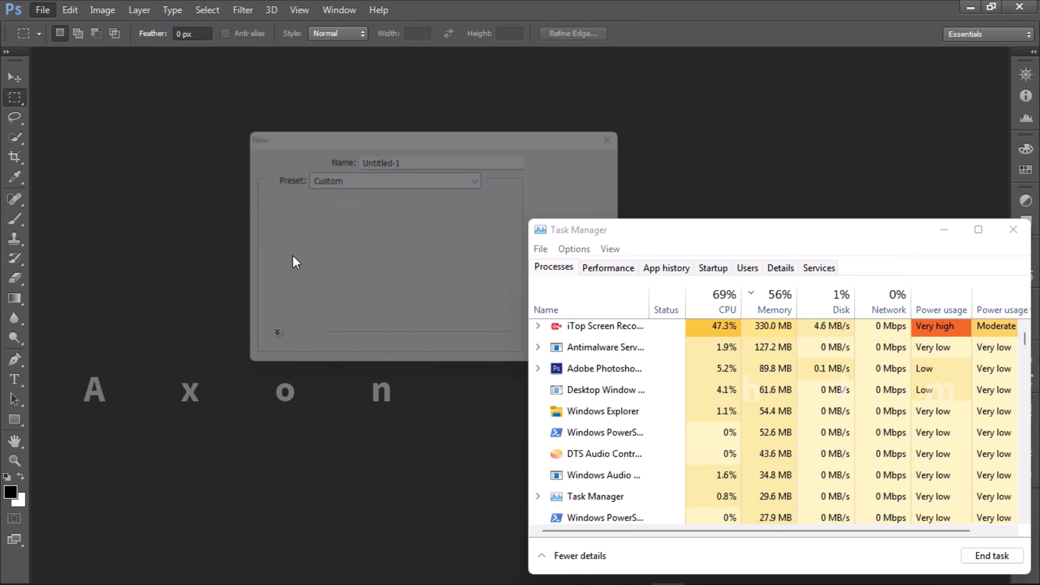
pyautogui.click(592, 158)
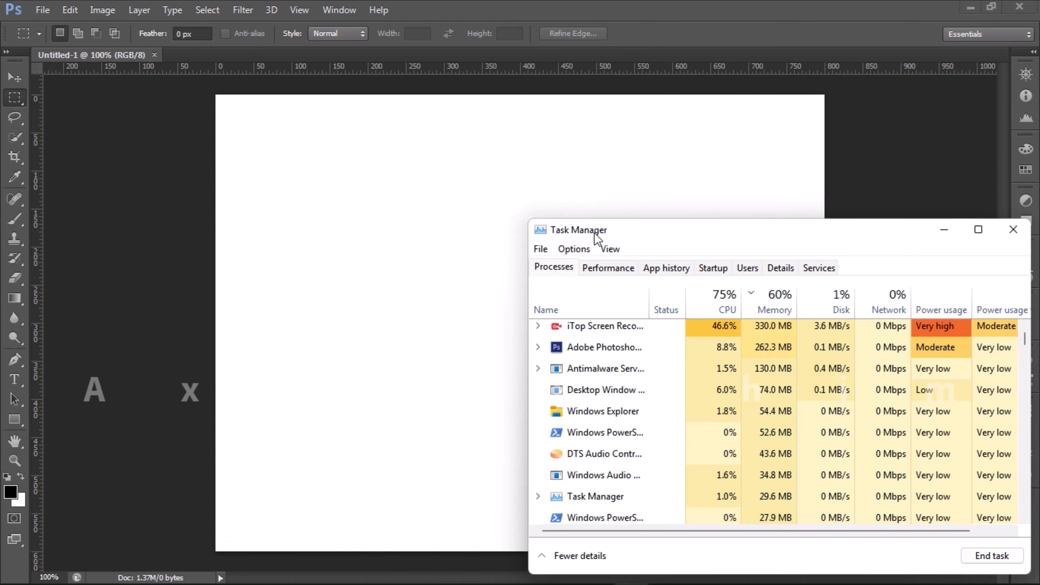
pyautogui.moveTo(597, 234); pyautogui.dragTo(687, 187)
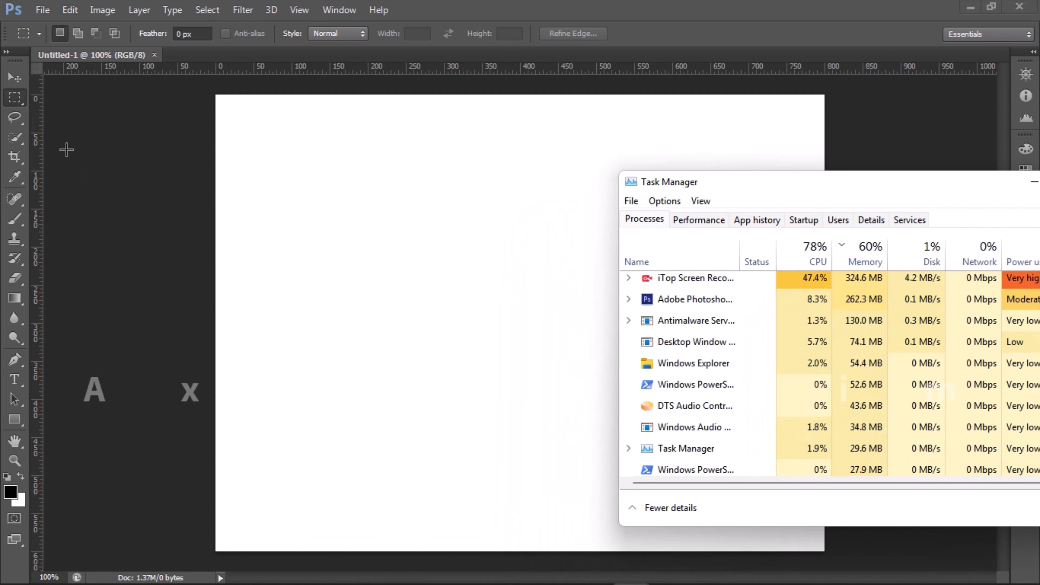
# Paint a series of freehand black zigzag brush strokes over the middle of the canvas.
pyautogui.click(15, 223)
pyautogui.moveTo(292, 214)
pyautogui.mouseDown()
pyautogui.moveTo(280, 243)
pyautogui.moveTo(366, 332)
pyautogui.moveTo(426, 336)
pyautogui.mouseUp()
pyautogui.moveTo(413, 286)
pyautogui.mouseDown()
pyautogui.moveTo(532, 298)
pyautogui.moveTo(490, 513)
pyautogui.moveTo(498, 476)
pyautogui.mouseUp()
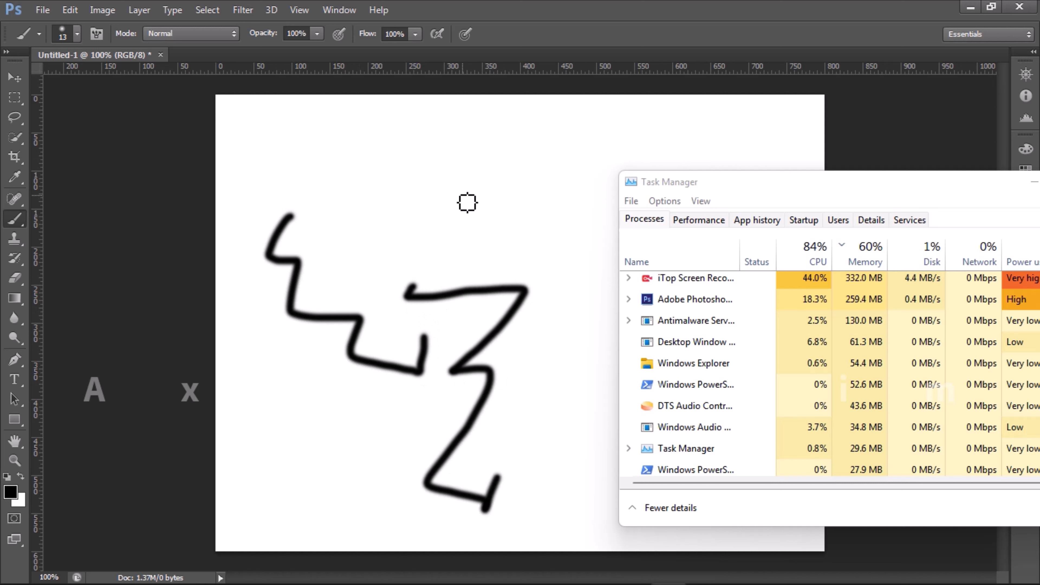
pyautogui.moveTo(460, 197); pyautogui.dragTo(588, 496)
pyautogui.moveTo(370, 266)
pyautogui.mouseDown()
pyautogui.moveTo(418, 279)
pyautogui.moveTo(483, 403)
pyautogui.mouseUp()
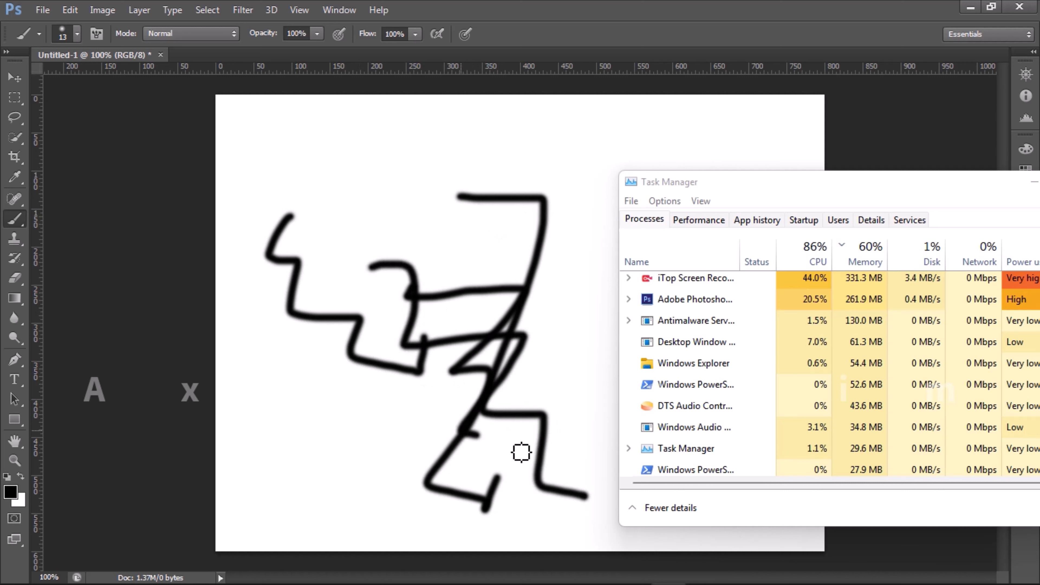
pyautogui.moveTo(522, 452); pyautogui.dragTo(541, 471)
pyautogui.moveTo(537, 178)
pyautogui.mouseDown()
pyautogui.moveTo(578, 344)
pyautogui.moveTo(549, 438)
pyautogui.mouseUp()
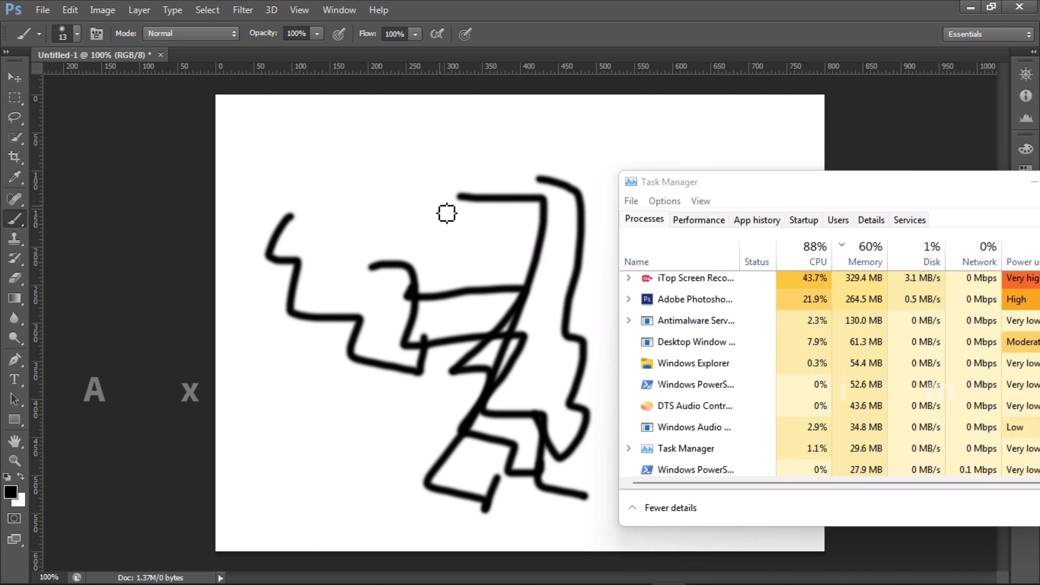
pyautogui.moveTo(439, 206); pyautogui.dragTo(427, 211)
# Cover the canvas with a black-to-white linear gradient, redrawing it several times until it runs nearly horizontally.
pyautogui.click(14, 298)
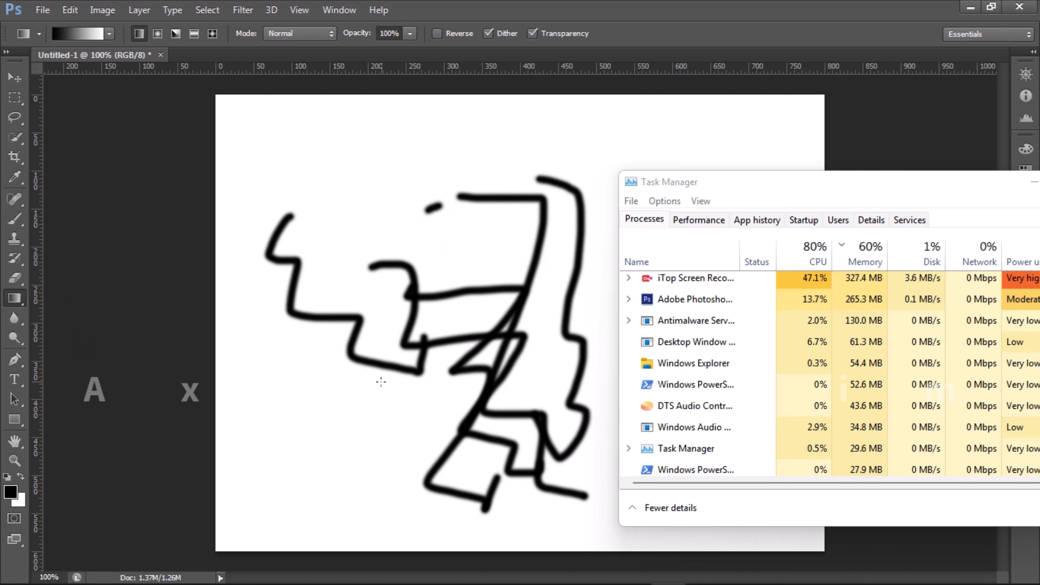
pyautogui.moveTo(381, 382); pyautogui.dragTo(702, 200)
pyautogui.moveTo(421, 402); pyautogui.dragTo(456, 422)
pyautogui.moveTo(387, 214); pyautogui.dragTo(526, 214)
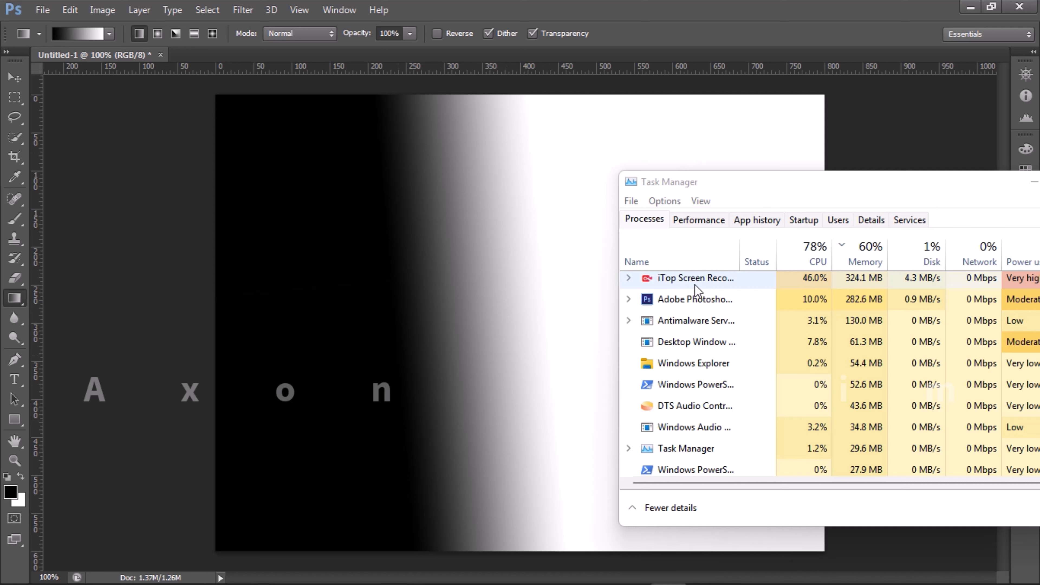
pyautogui.moveTo(455, 213); pyautogui.dragTo(489, 431)
pyautogui.moveTo(413, 376); pyautogui.dragTo(557, 377)
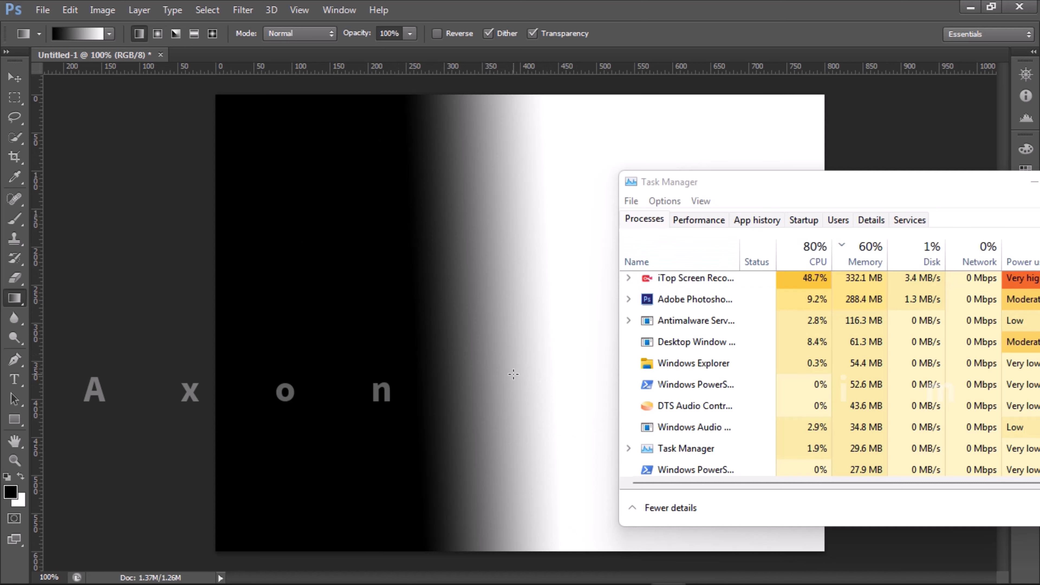
# Add the horizontal text "yuf76e6r68eruuyr66rytuytrur76r76r76e57etdfufkit7r" across the gradient and commit it by switching to the Brush tool.
pyautogui.click(15, 383)
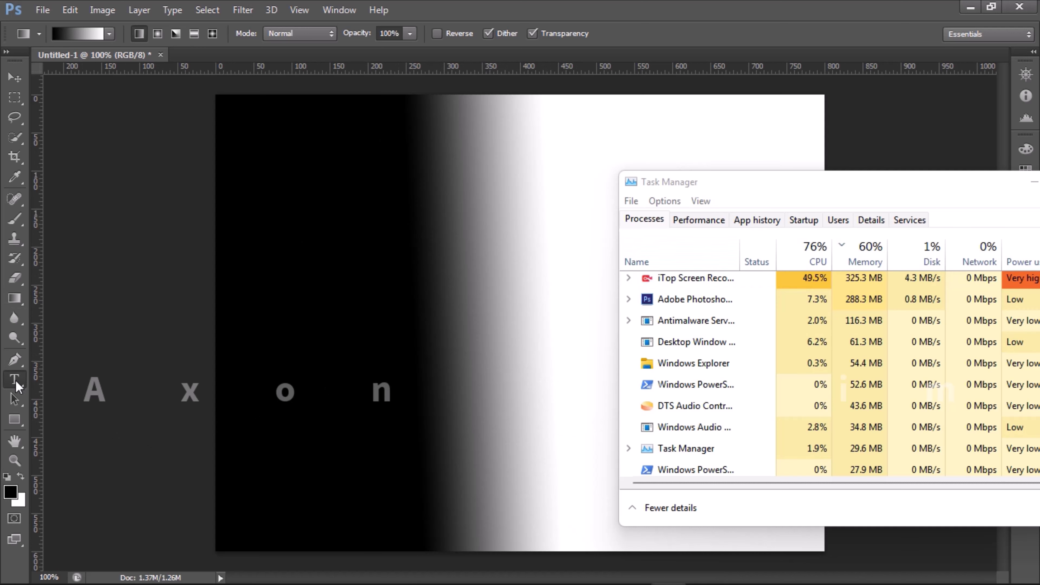
pyautogui.click(334, 359)
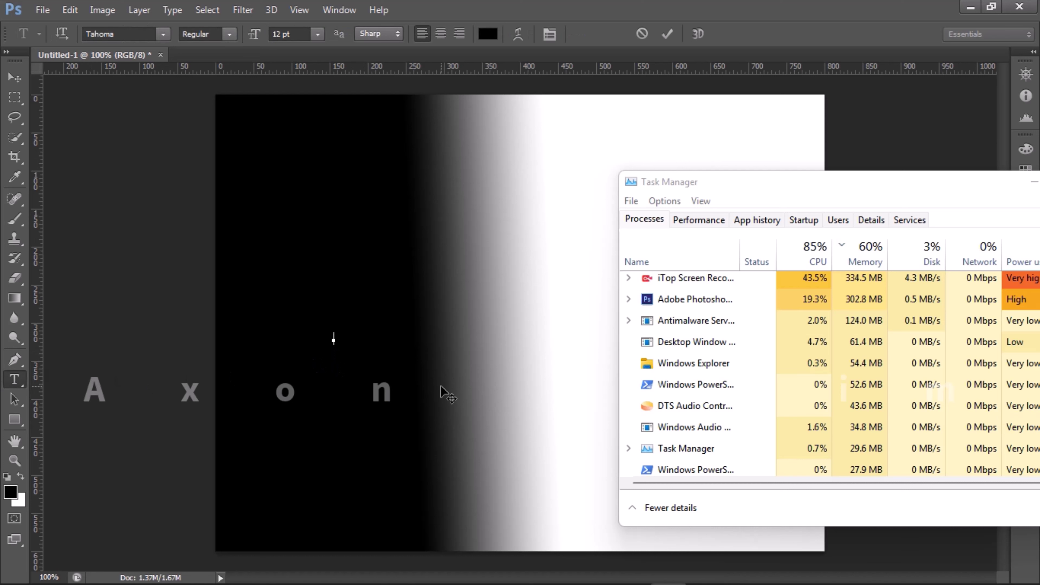
pyautogui.write('tuytrur76r76r76e57etdfufkit7r')
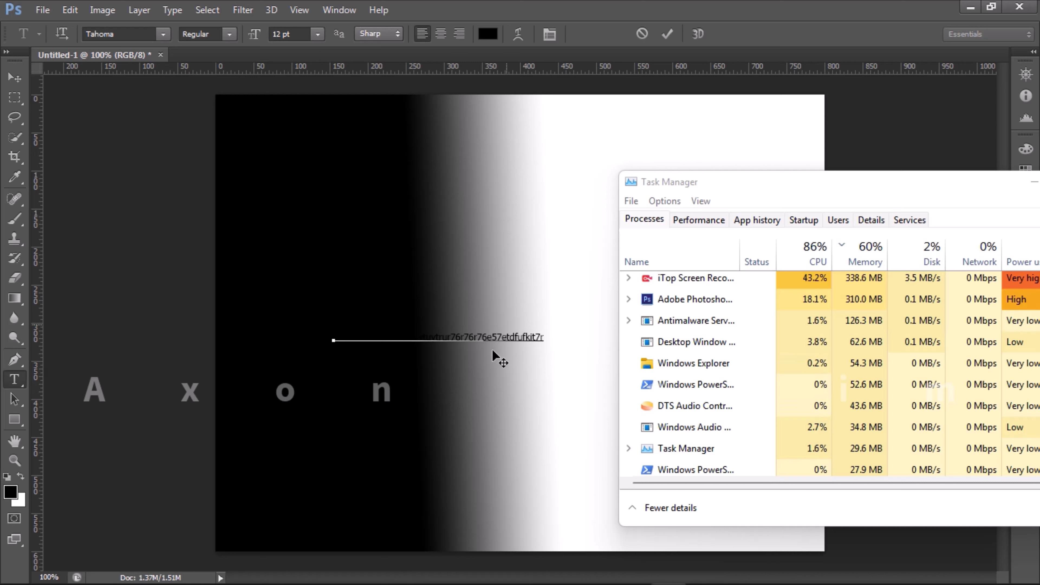
pyautogui.click(14, 225)
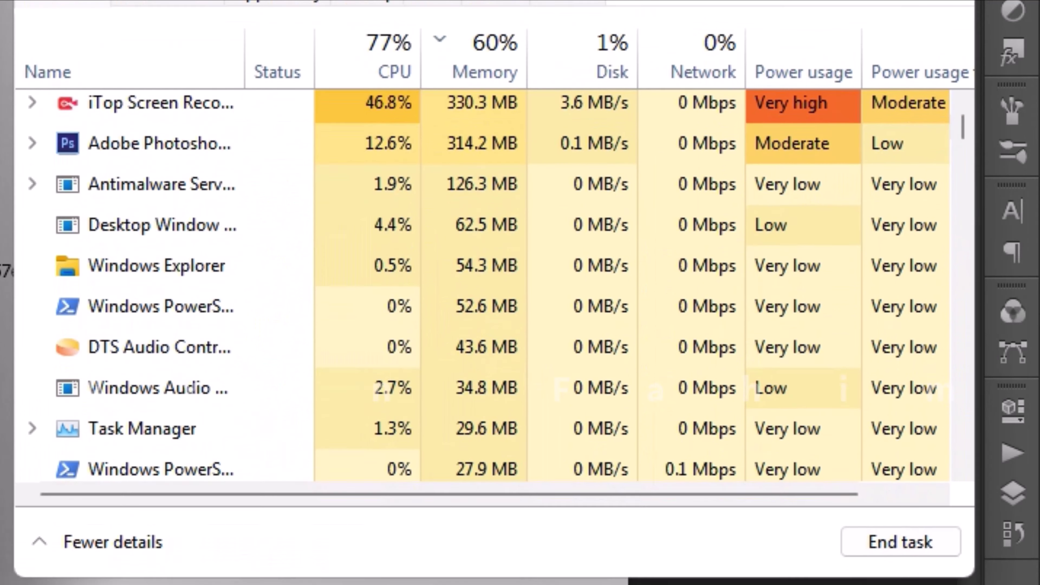
# Check Photoshop CS6's memory usage in Task Manager, moving its window around the canvas.
pyautogui.moveTo(663, 54); pyautogui.dragTo(663, 1)
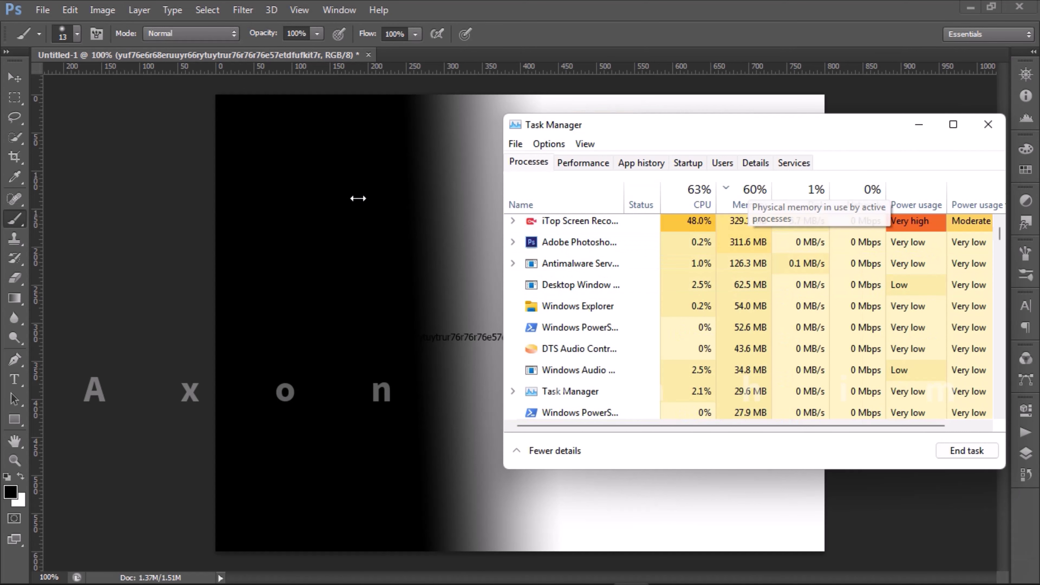
pyautogui.moveTo(594, 130); pyautogui.dragTo(376, 223)
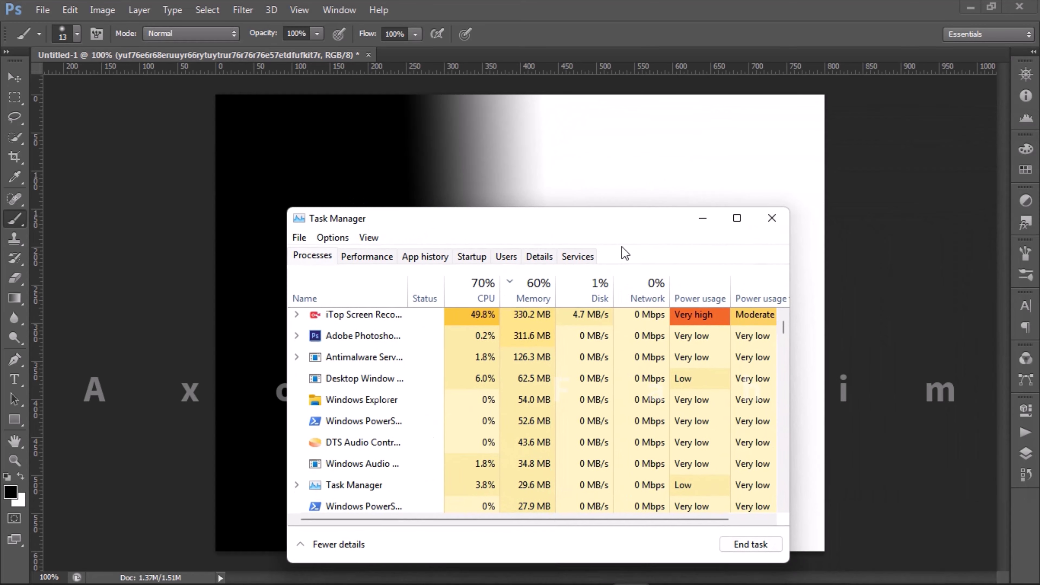
pyautogui.moveTo(520, 226); pyautogui.dragTo(928, 183)
# Close the untitled document without saving its changes and move Task Manager to the middle of the workspace.
pyautogui.click(17, 81)
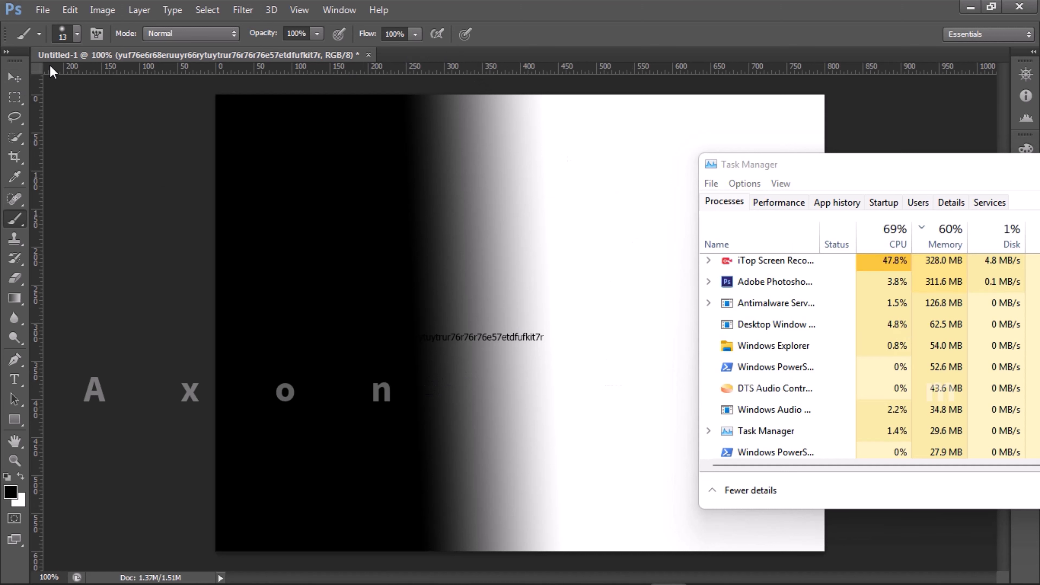
pyautogui.click(368, 54)
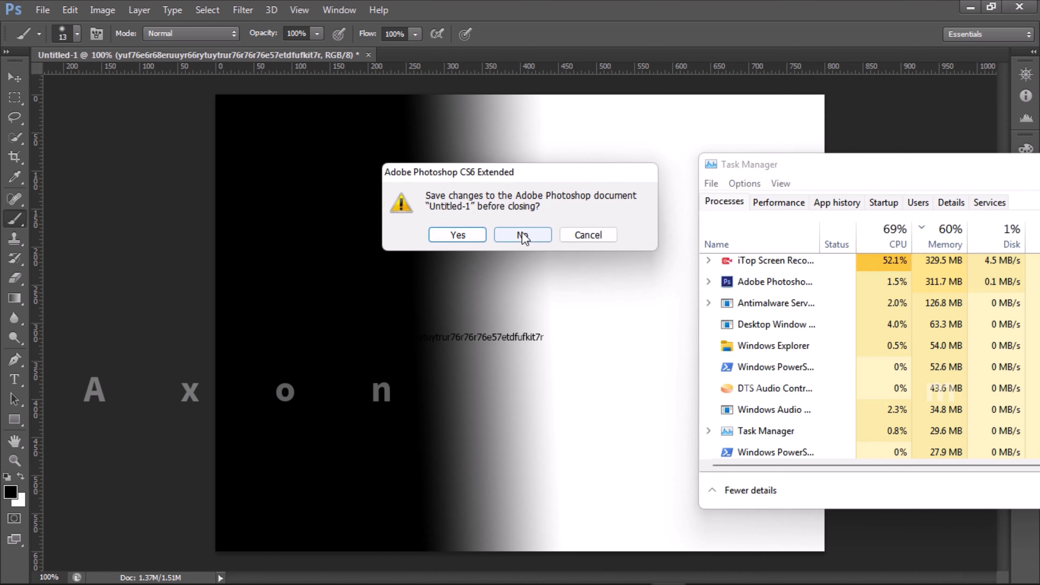
pyautogui.click(522, 236)
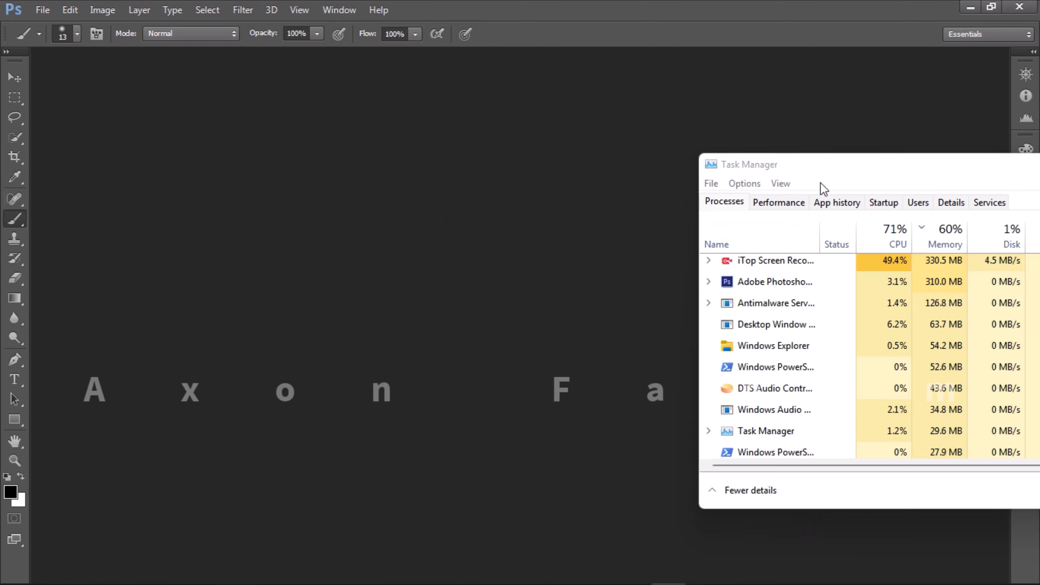
pyautogui.moveTo(823, 168); pyautogui.dragTo(502, 124)
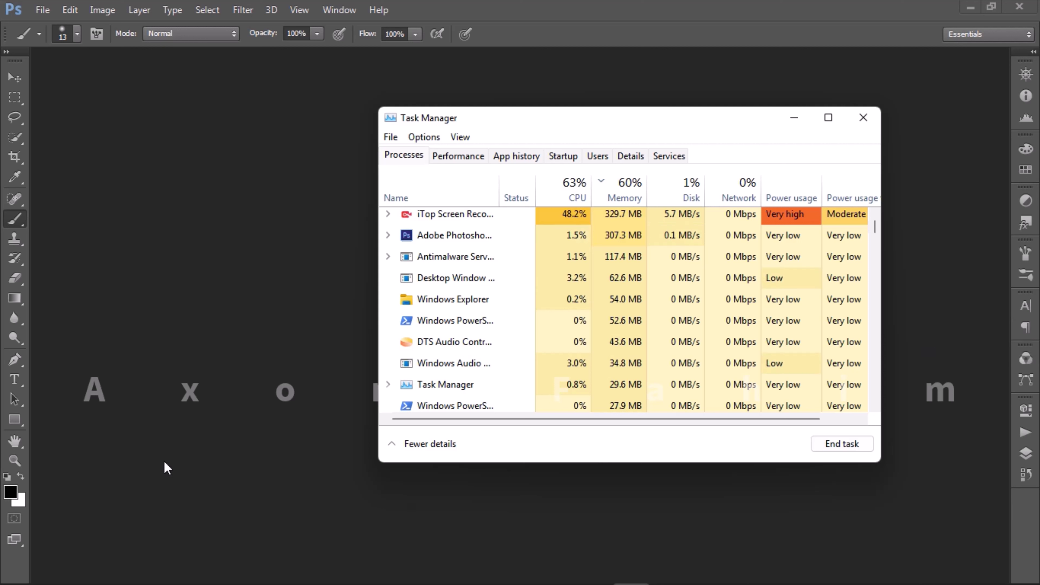
pyautogui.click(150, 406)
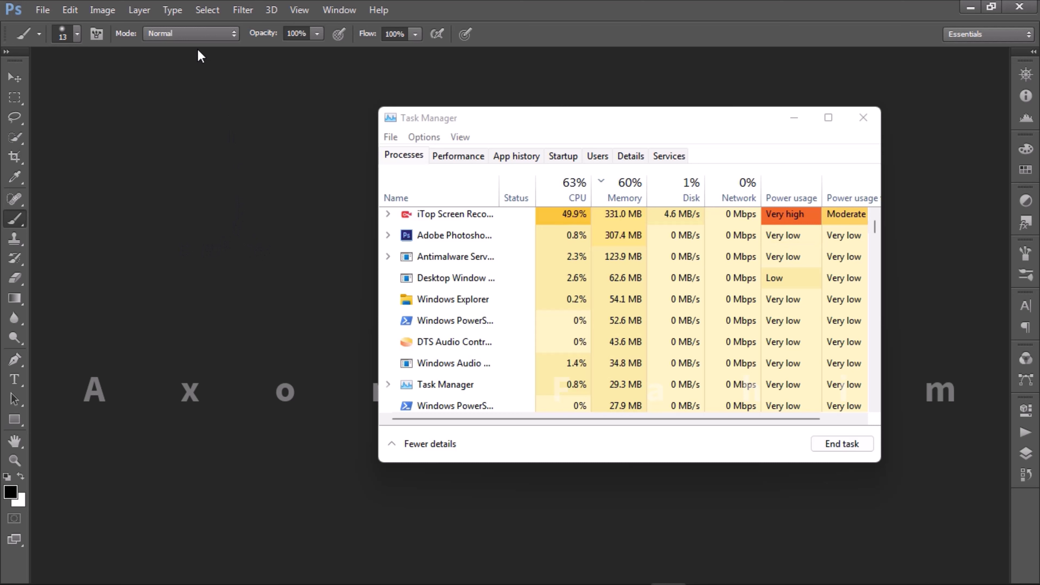
pyautogui.click(224, 36)
pyautogui.click(281, 149)
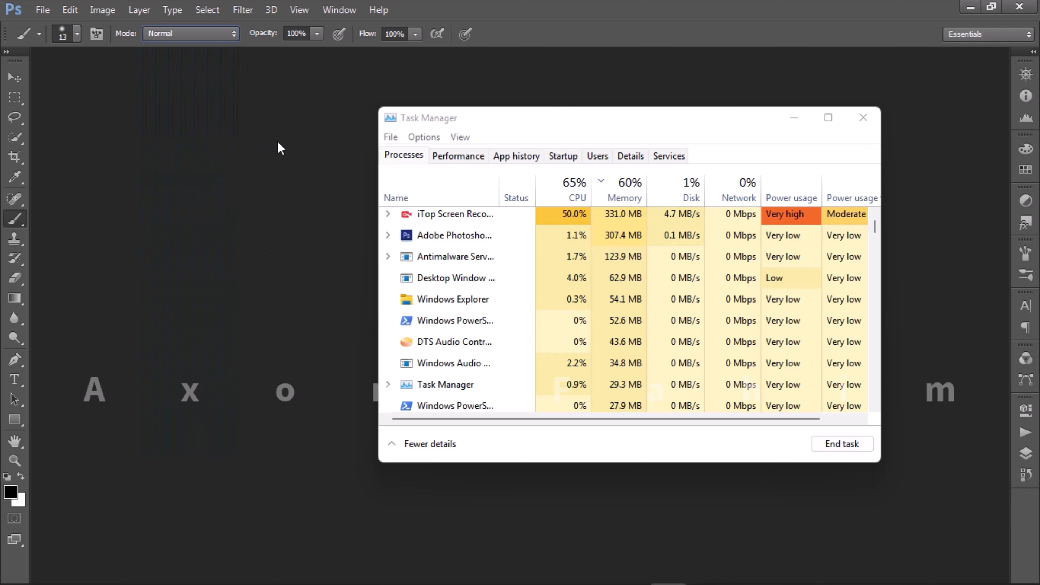